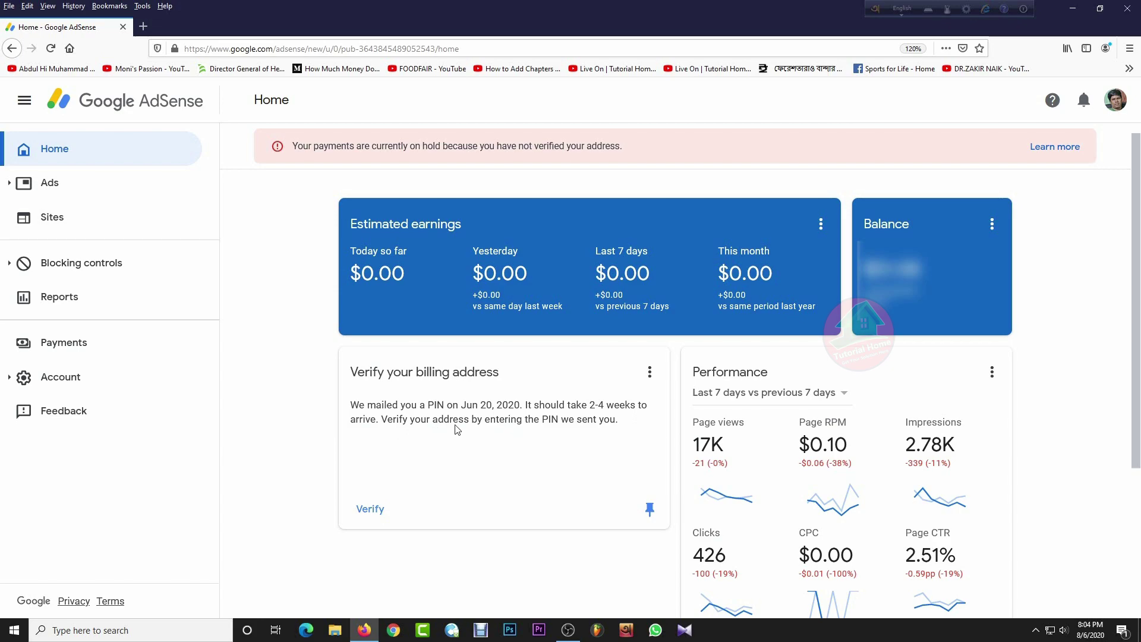
Step: Open the PIN entry form of the billing address verification card and close it without submitting a PIN
left_click(370, 508)
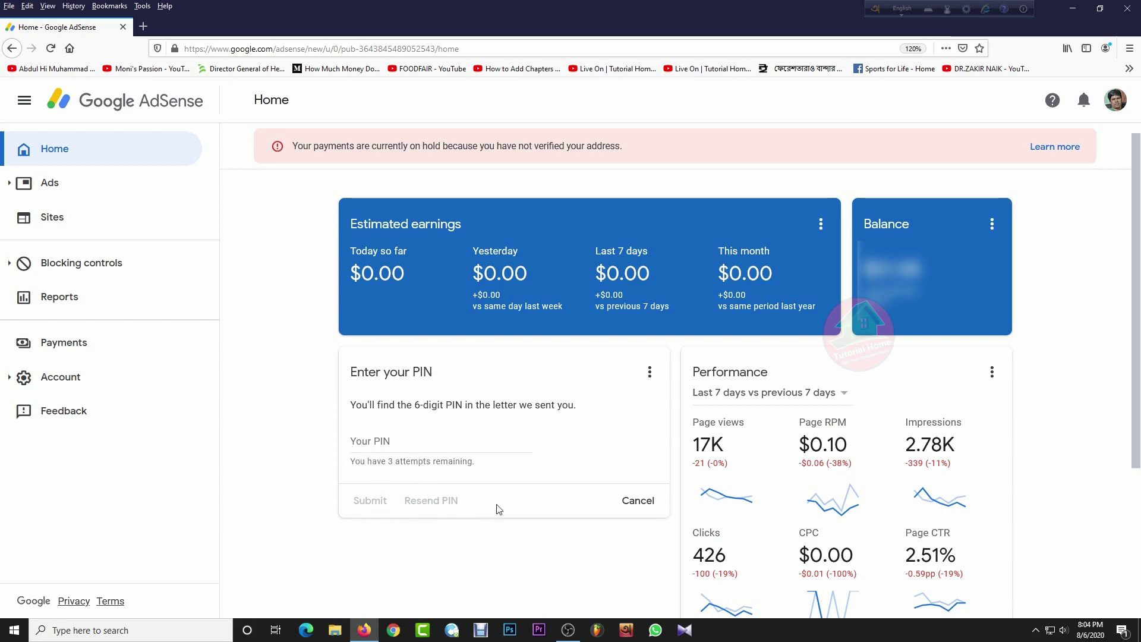
left_click(641, 502)
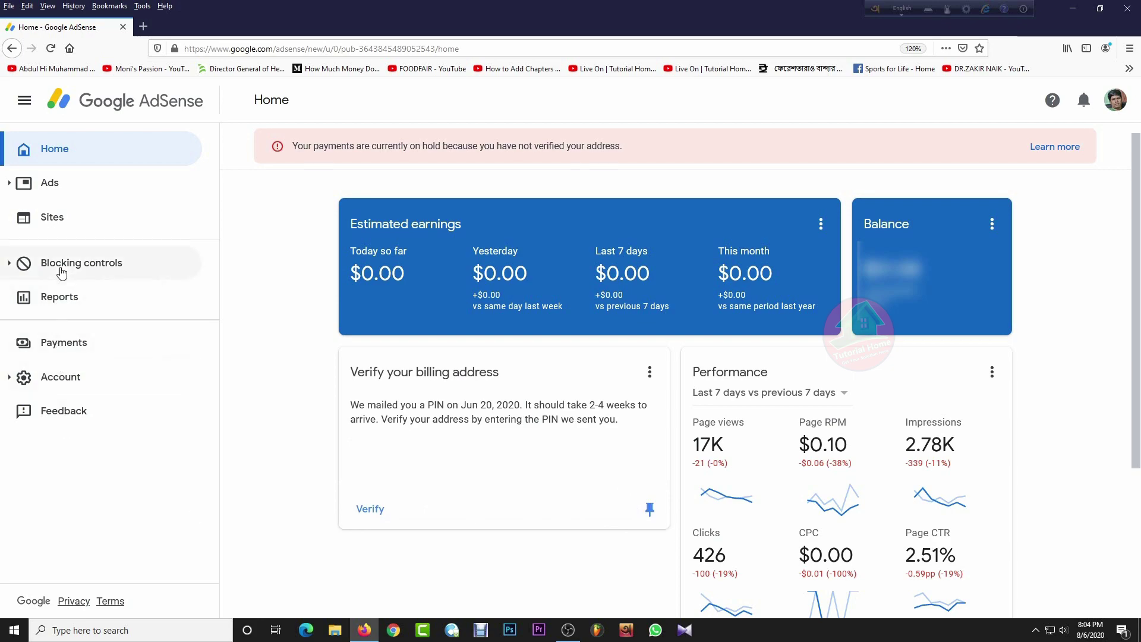
Step: Open the name and address for editing in the payments settings and review the address fields
left_click(73, 345)
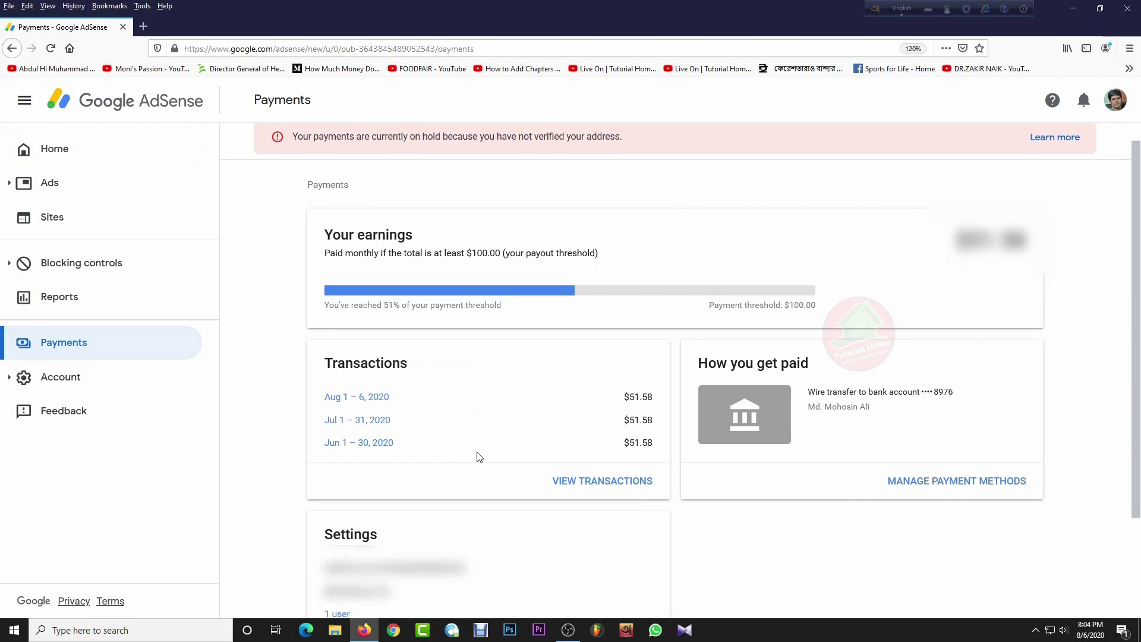
scroll(479, 456, "down", 3)
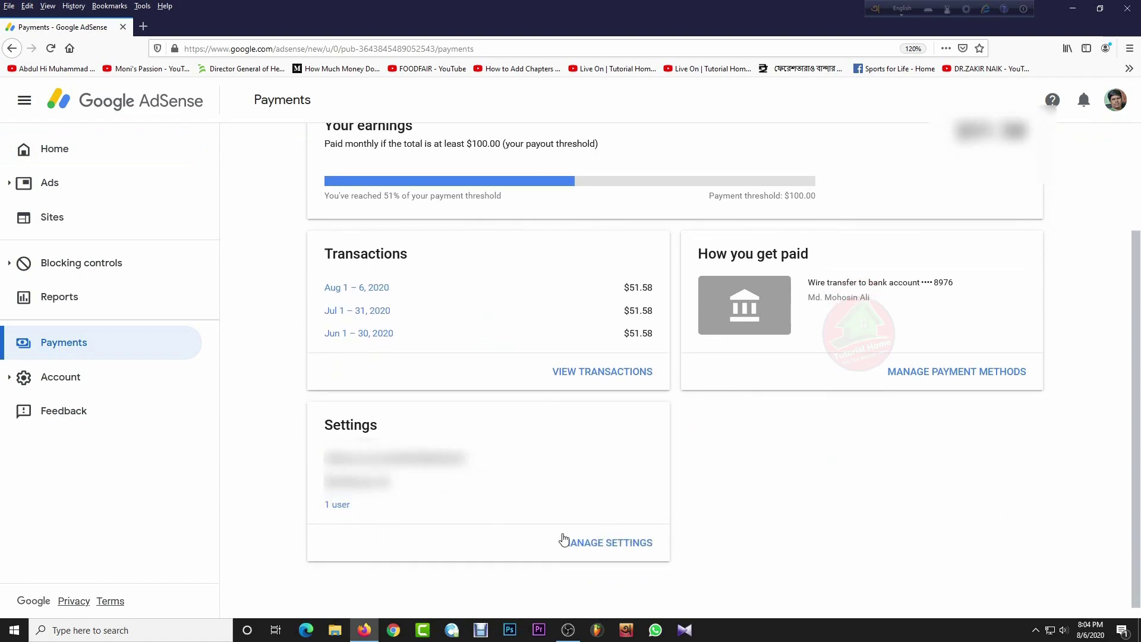
left_click(611, 542)
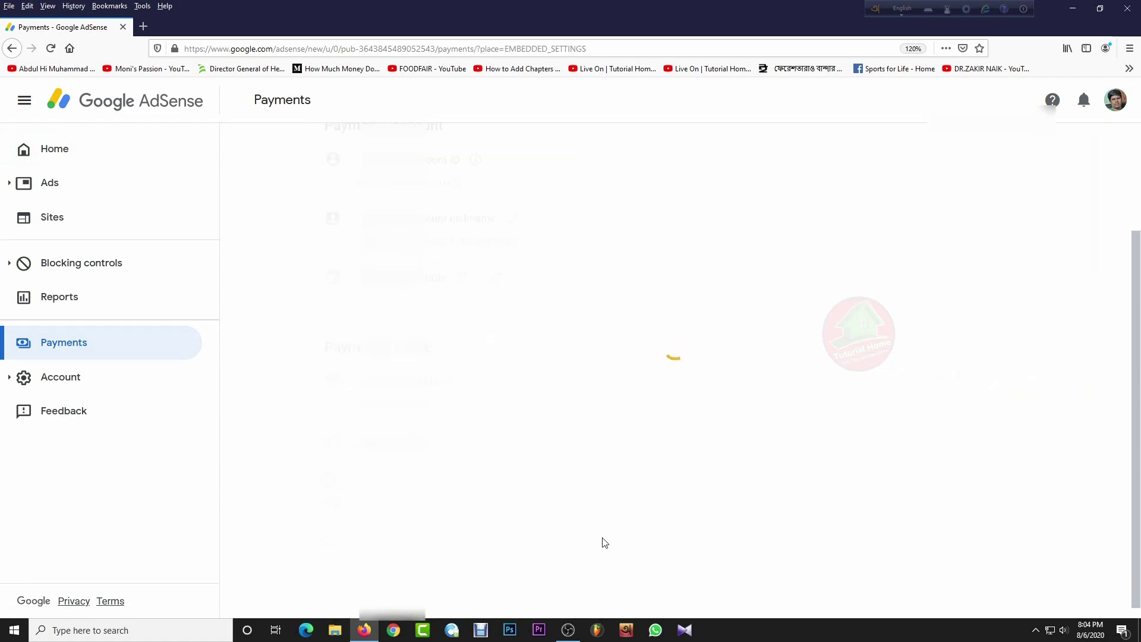
scroll(469, 461, "down", 4)
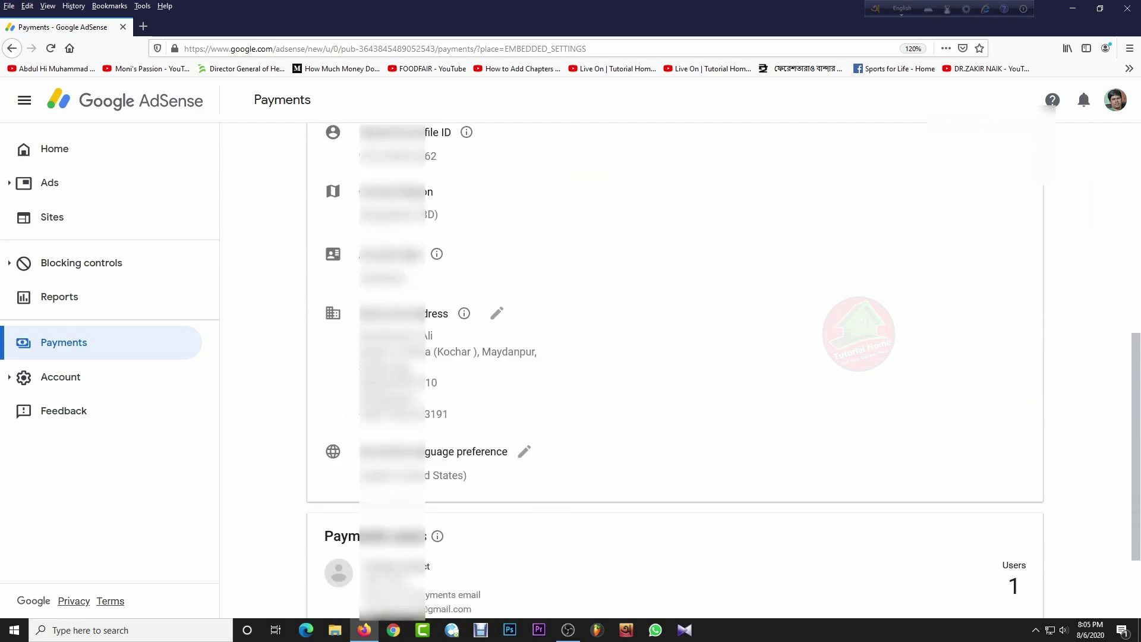
left_click(498, 315)
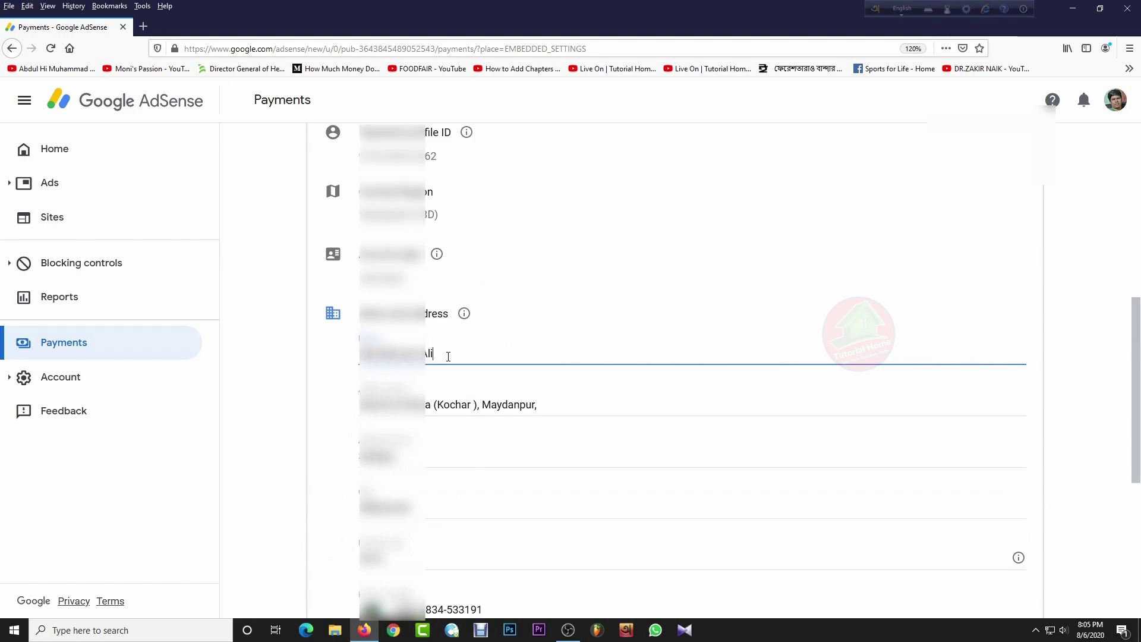
scroll(645, 433, "down", 3)
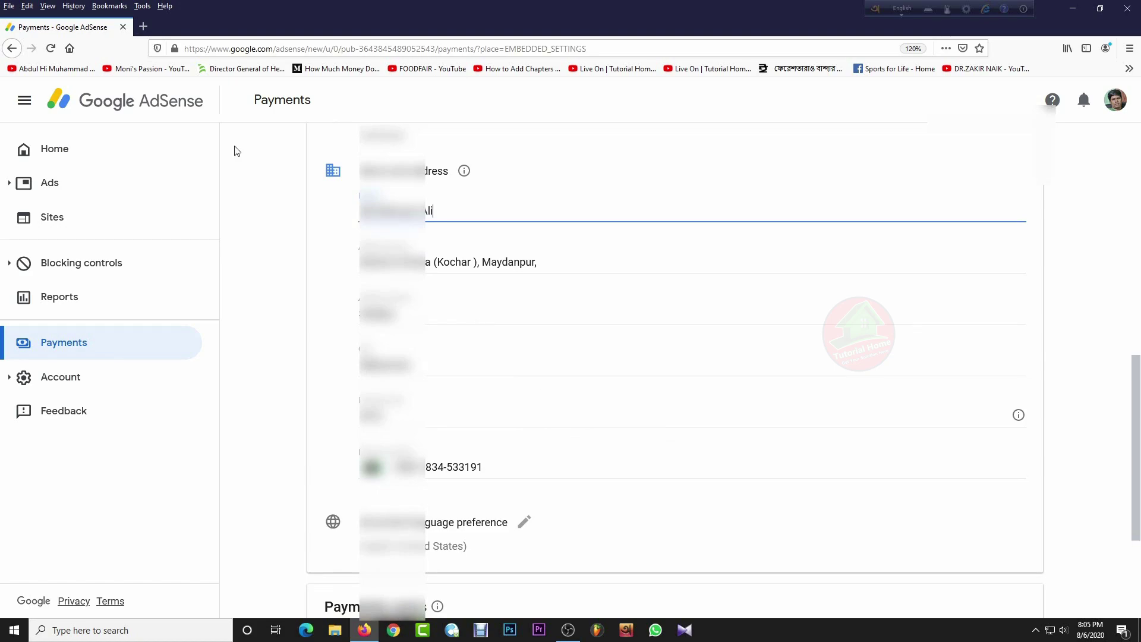
Step: Return to the AdSense home page, open the payment hold alert's help article, and read to the section on problems with the PIN
left_click(92, 155)
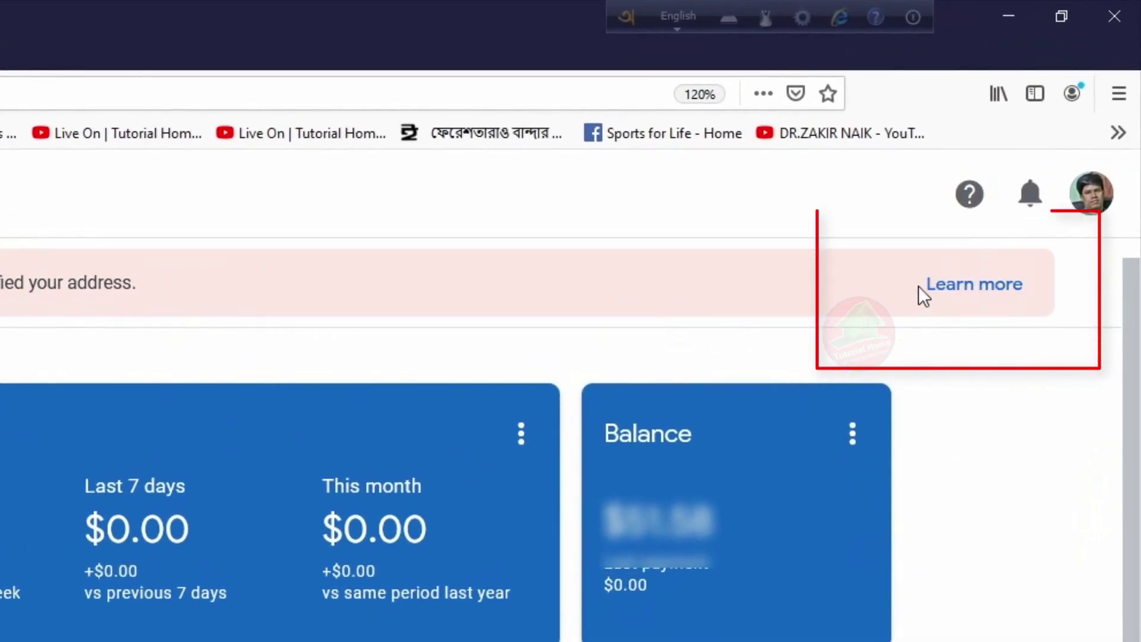
left_click(1009, 286)
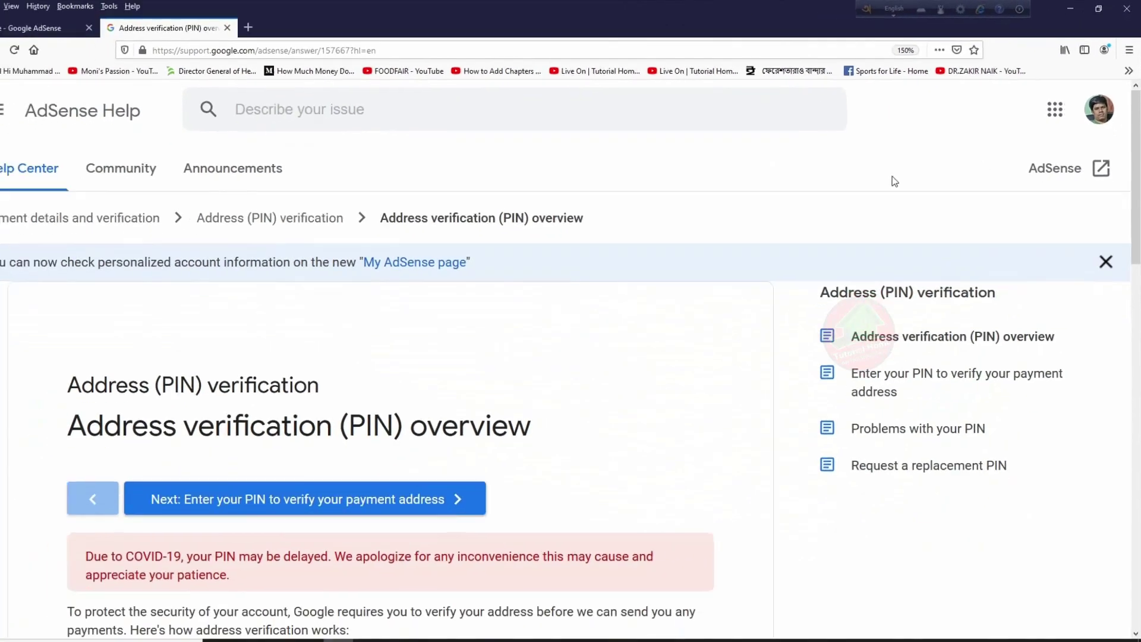
scroll(756, 246, "down", 7)
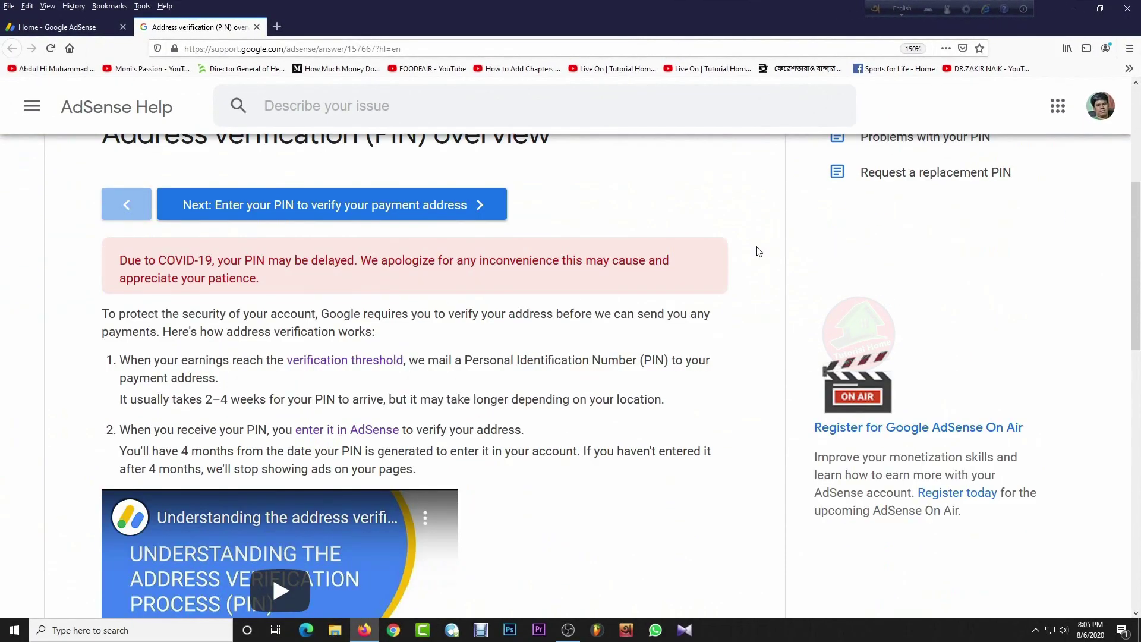
scroll(543, 254, "down", 5)
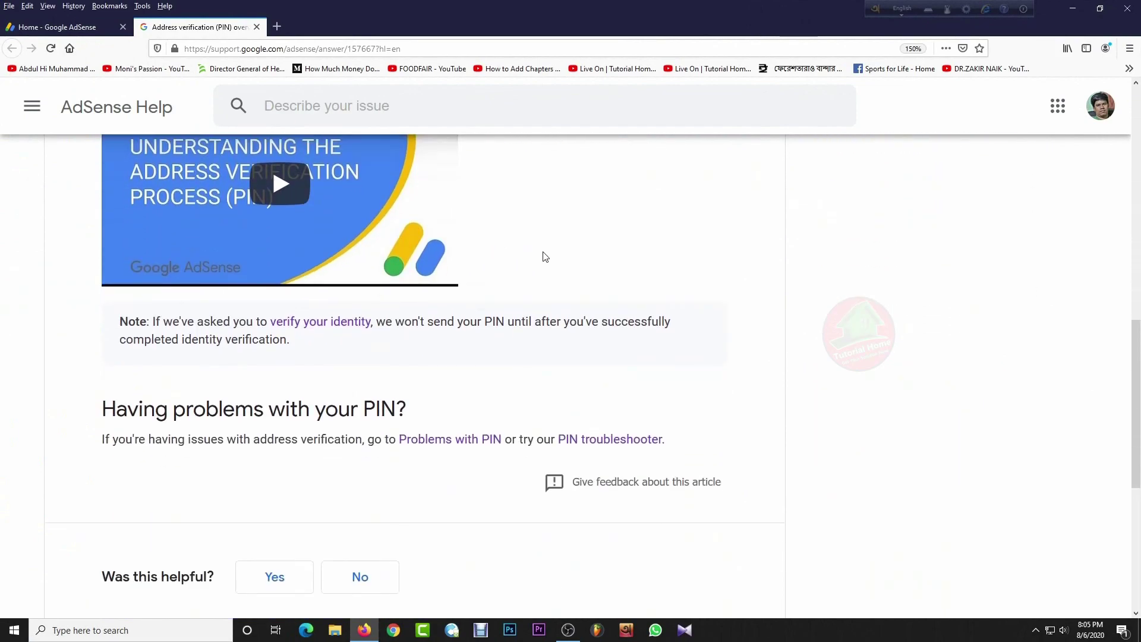
scroll(416, 369, "down", 1)
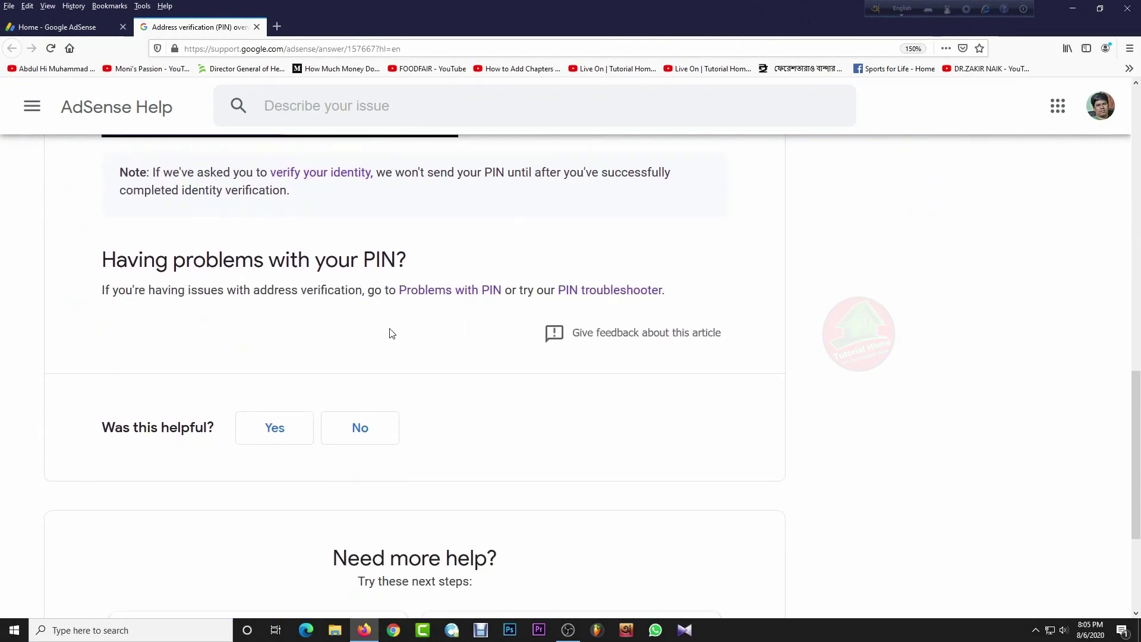
scroll(390, 333, "up", 3)
scroll(382, 336, "down", 2)
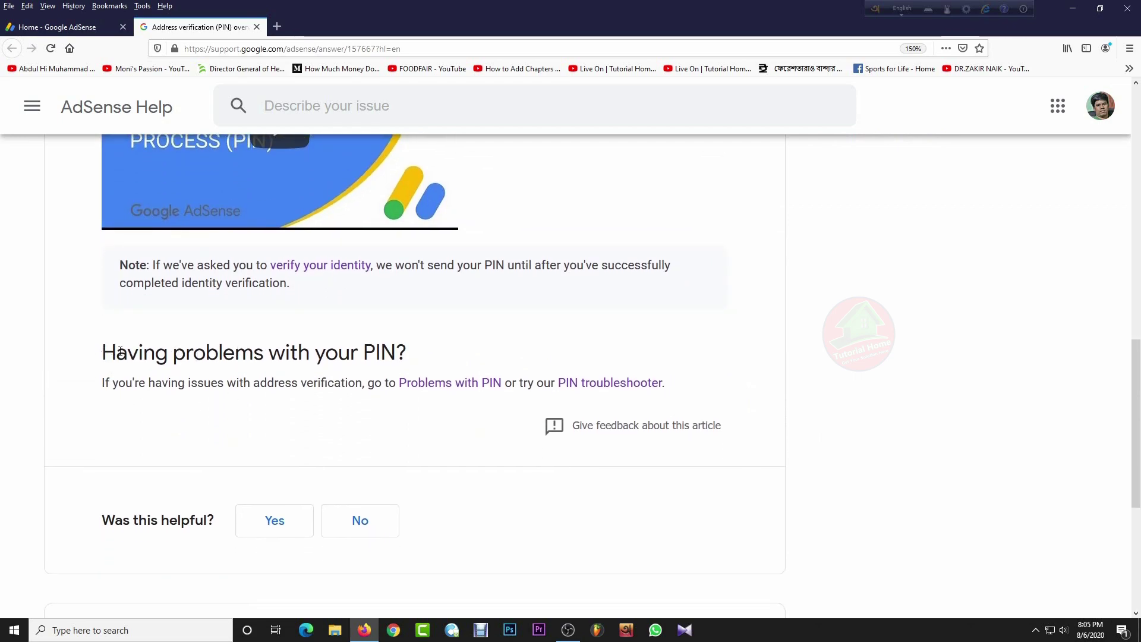
left_click_drag(98, 354, 429, 360)
left_click(429, 356)
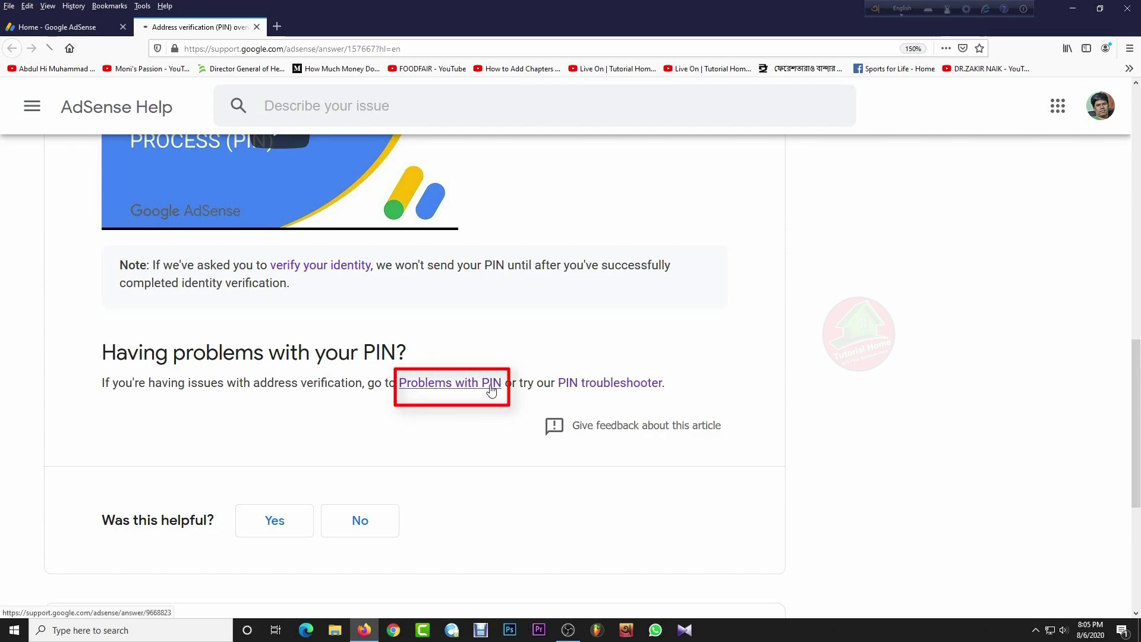
Step: Open the Problems with PIN article and review its table of reasons, checks and resolutions
left_click(491, 389)
scroll(485, 366, "down", 3)
scroll(484, 365, "down", 2)
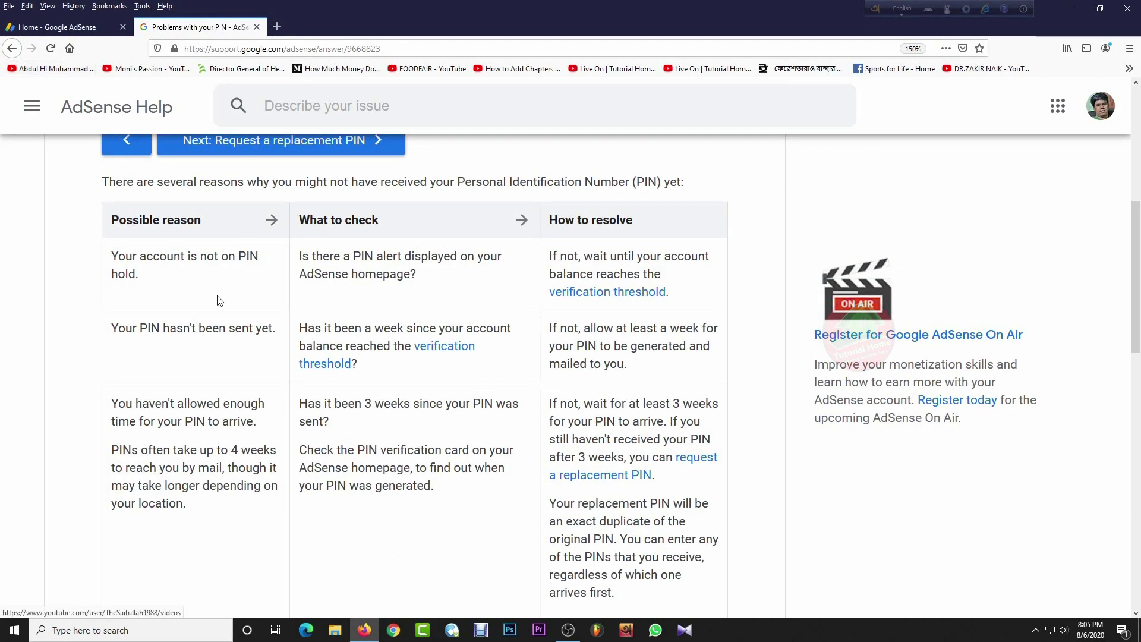
scroll(308, 321, "down", 7)
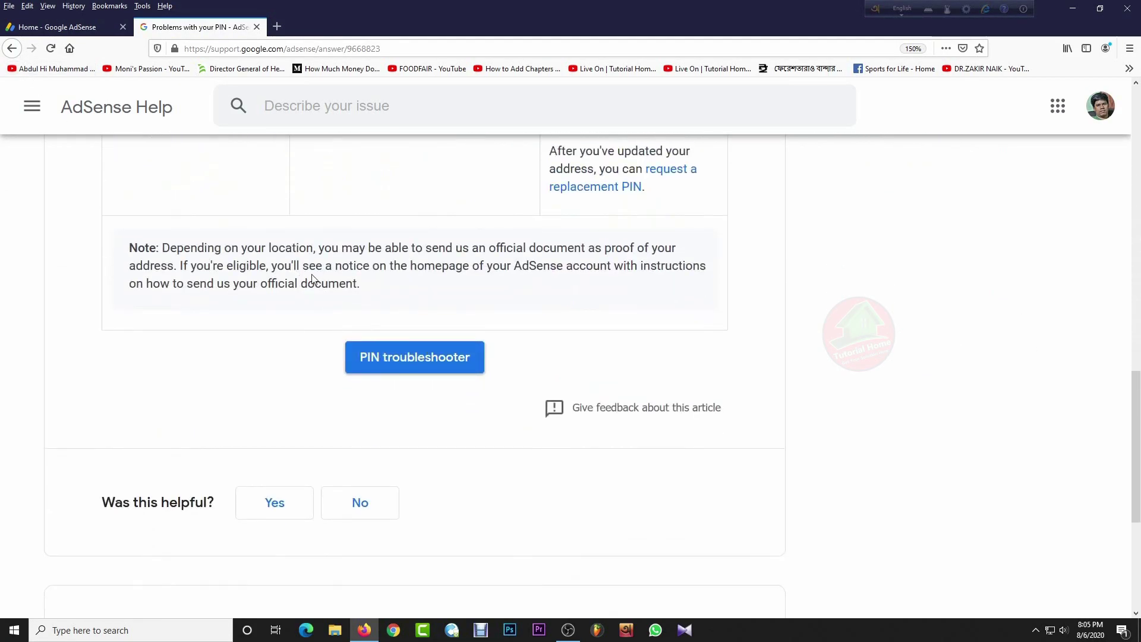
scroll(312, 280, "up", 10)
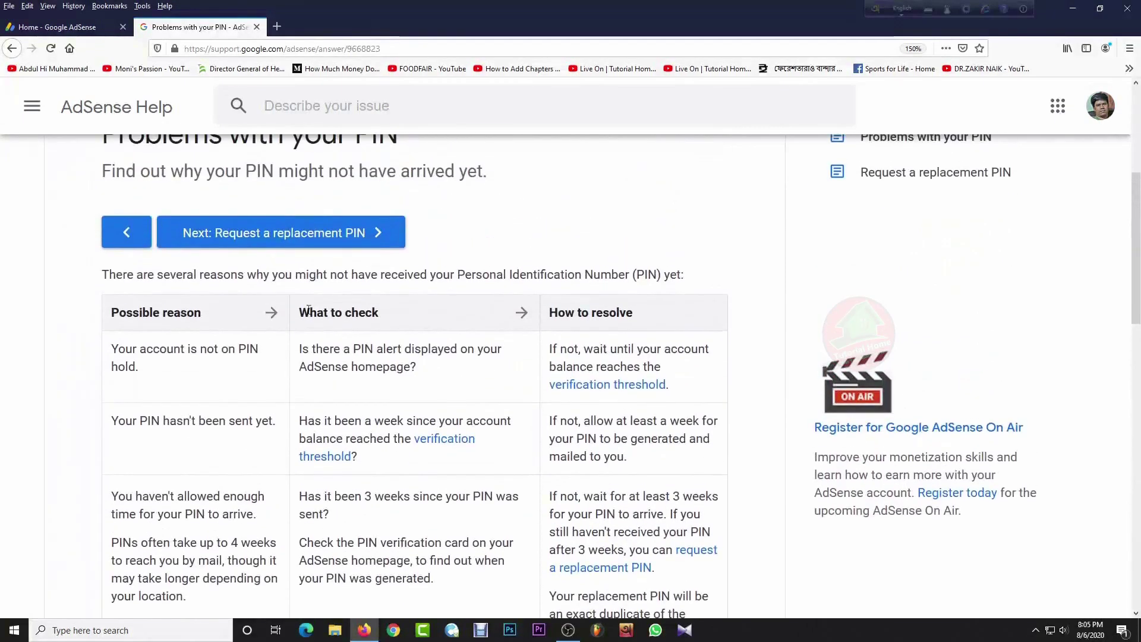
scroll(308, 309, "down", 10)
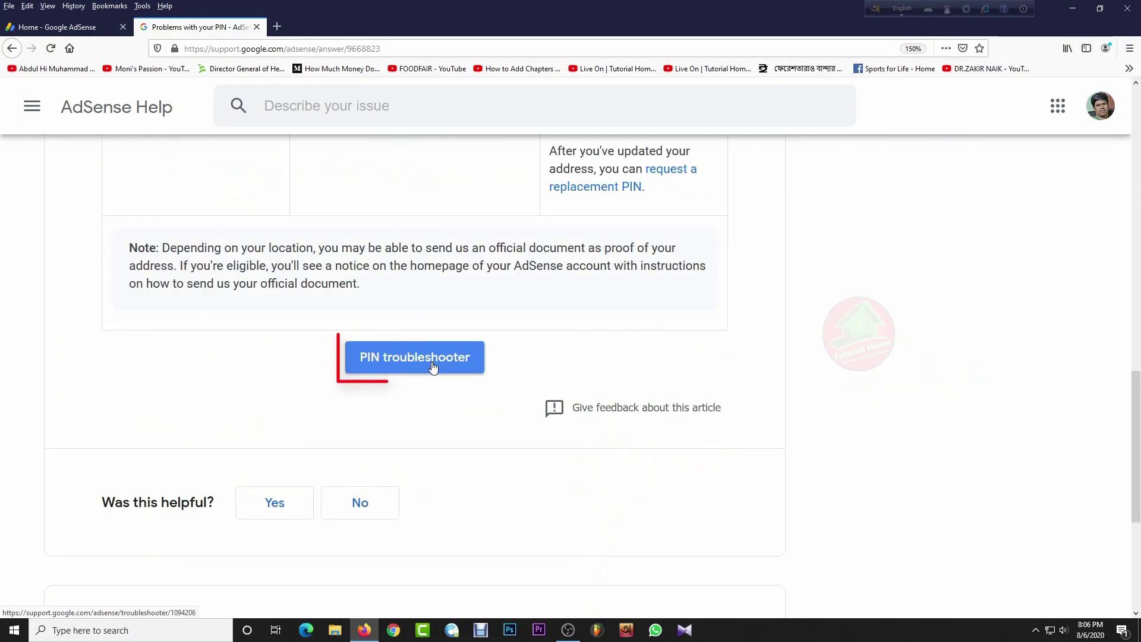
Step: In the PIN troubleshooter, answer Yes to earnings above the verification threshold, No to PIN received, and Yes to three replacement PINs already requested
left_click(432, 365)
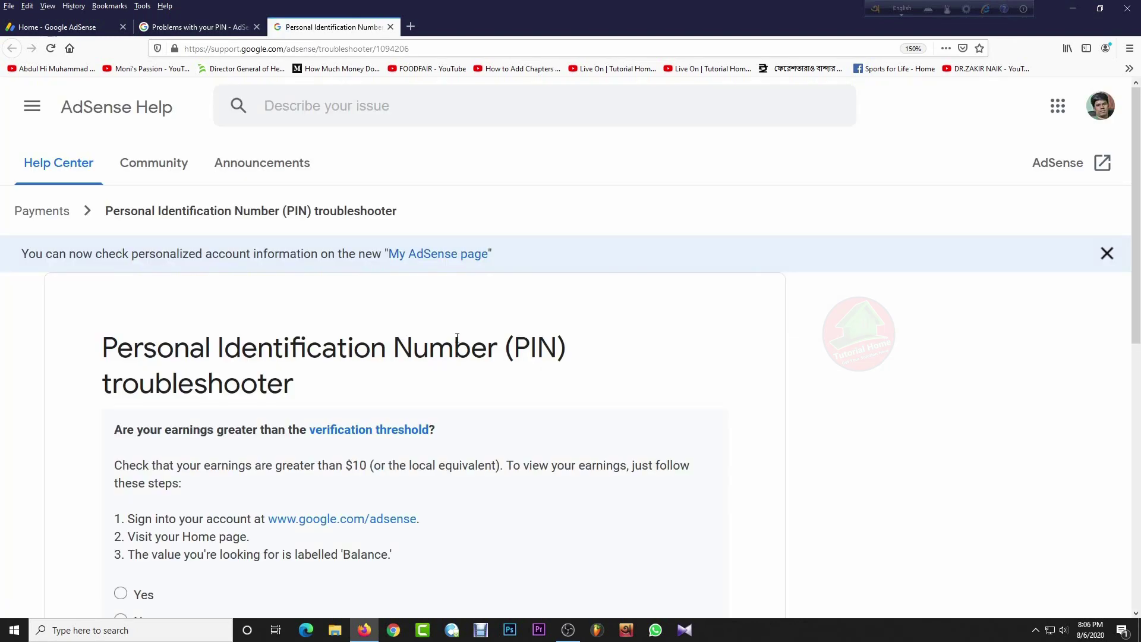
scroll(457, 337, "down", 2)
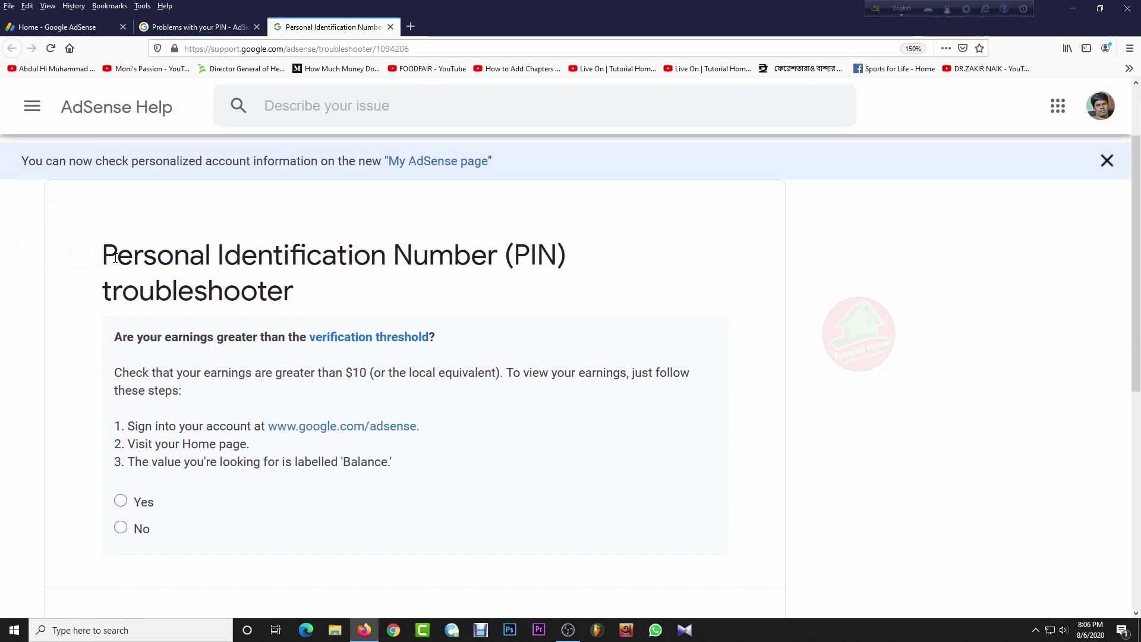
left_click_drag(115, 258, 354, 321)
left_click(357, 309)
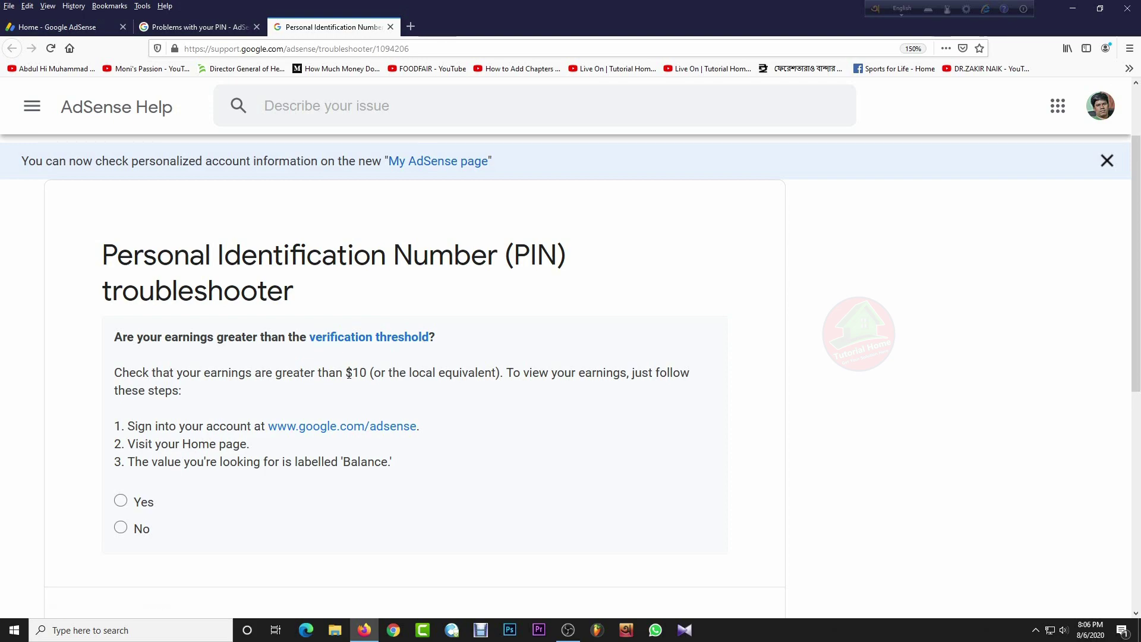
left_click_drag(346, 373, 372, 373)
left_click(137, 502)
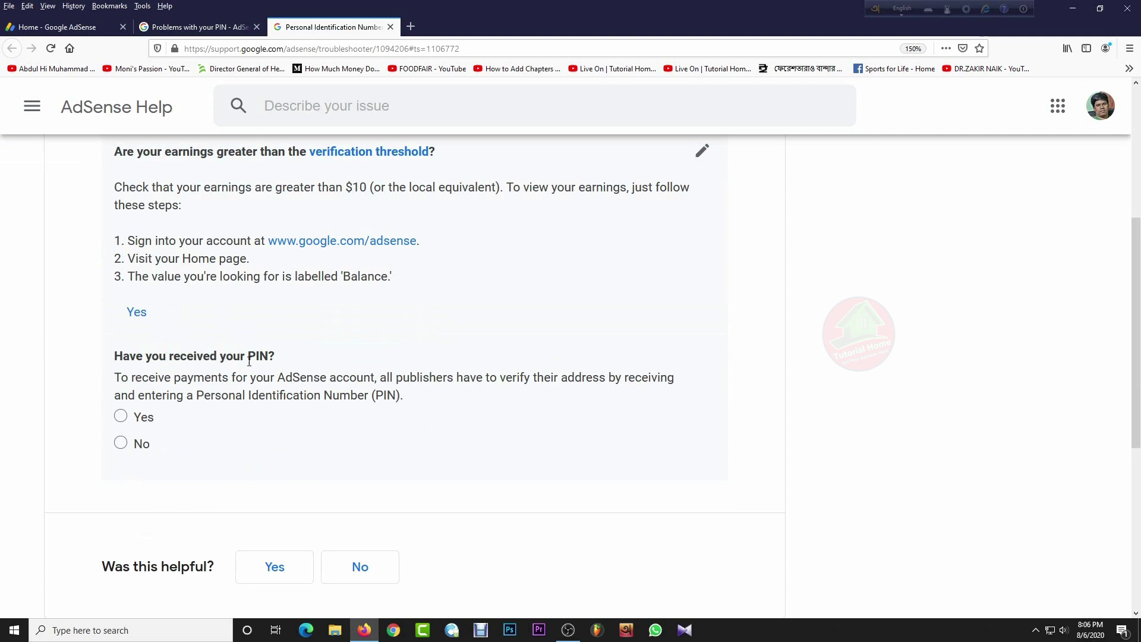
left_click(121, 444)
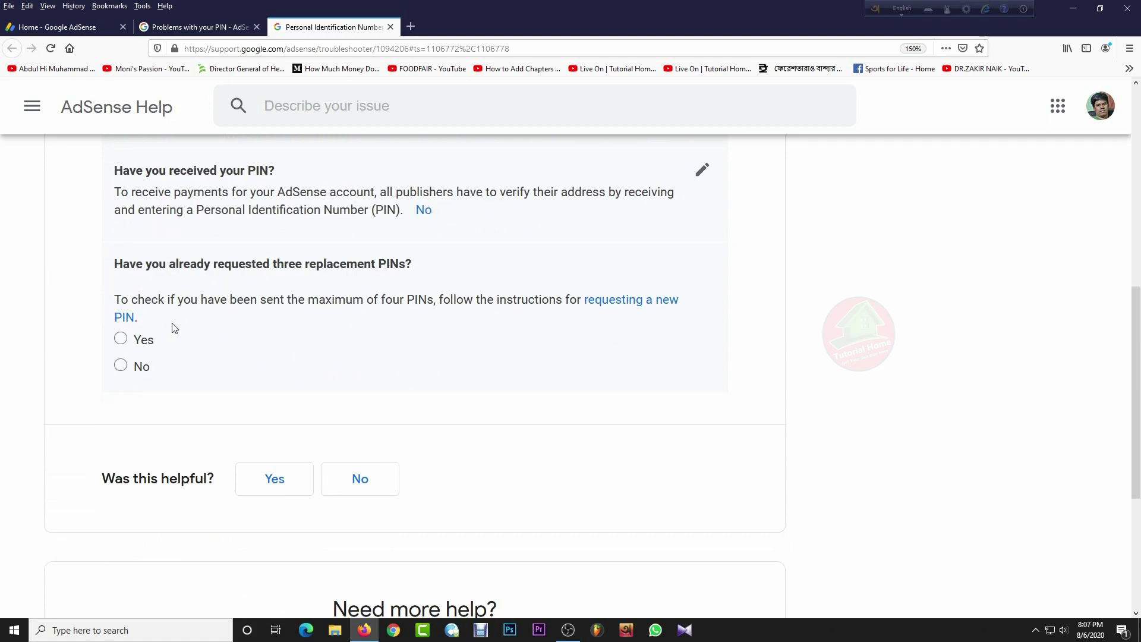
left_click(121, 340)
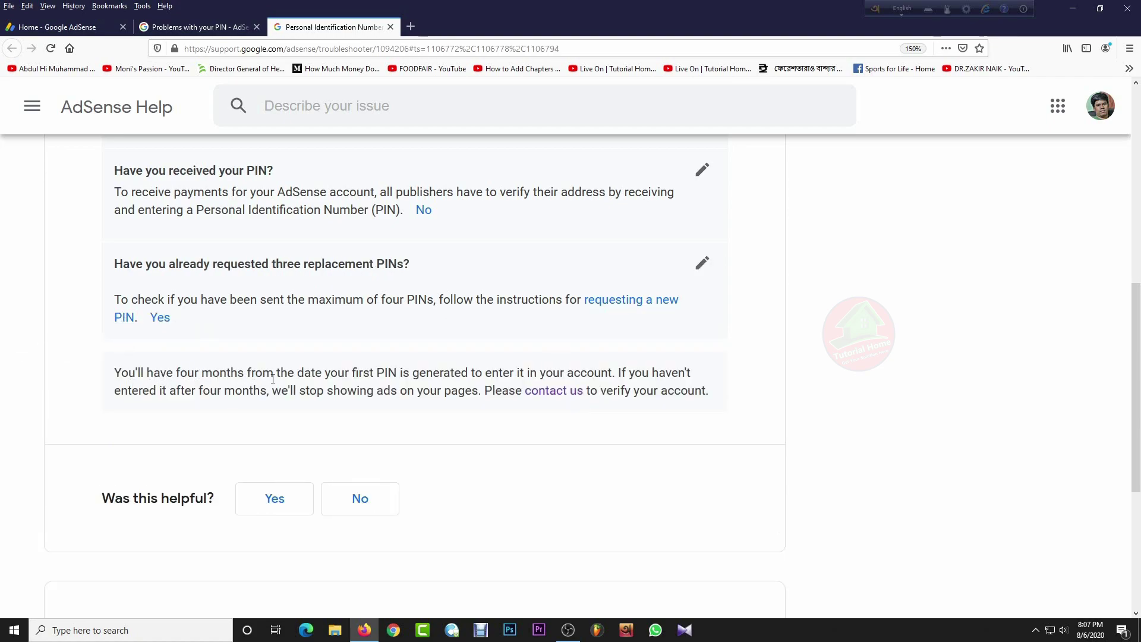
Step: Read the troubleshooter's PIN entry deadline and open its linked contact form for verifying the account
left_click_drag(154, 373, 272, 375)
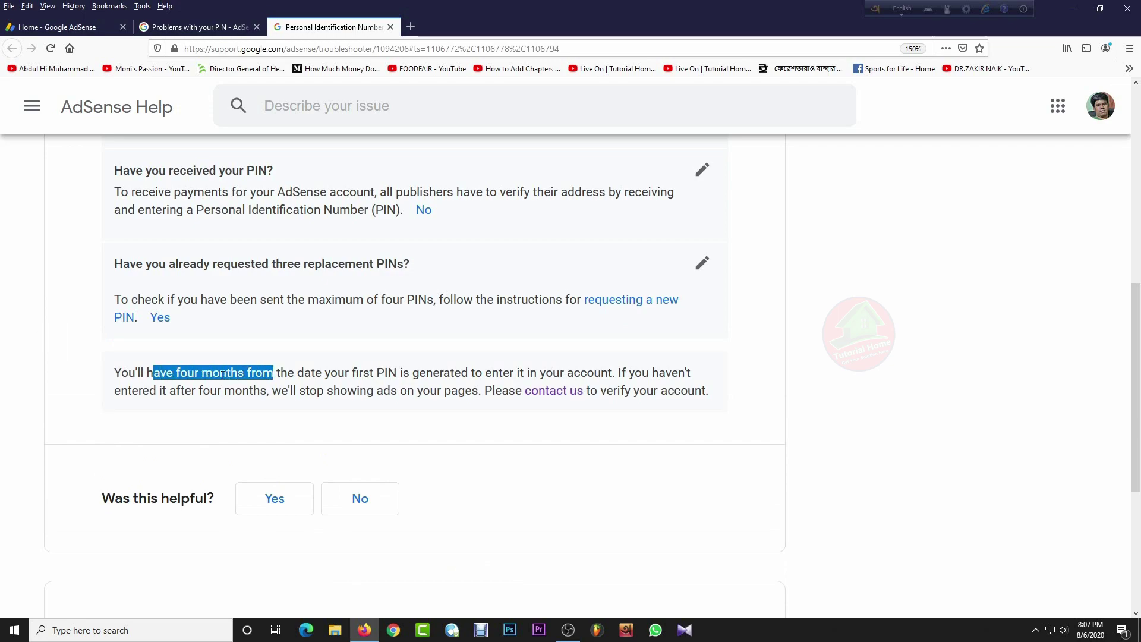
left_click(185, 376)
left_click_drag(179, 373, 246, 372)
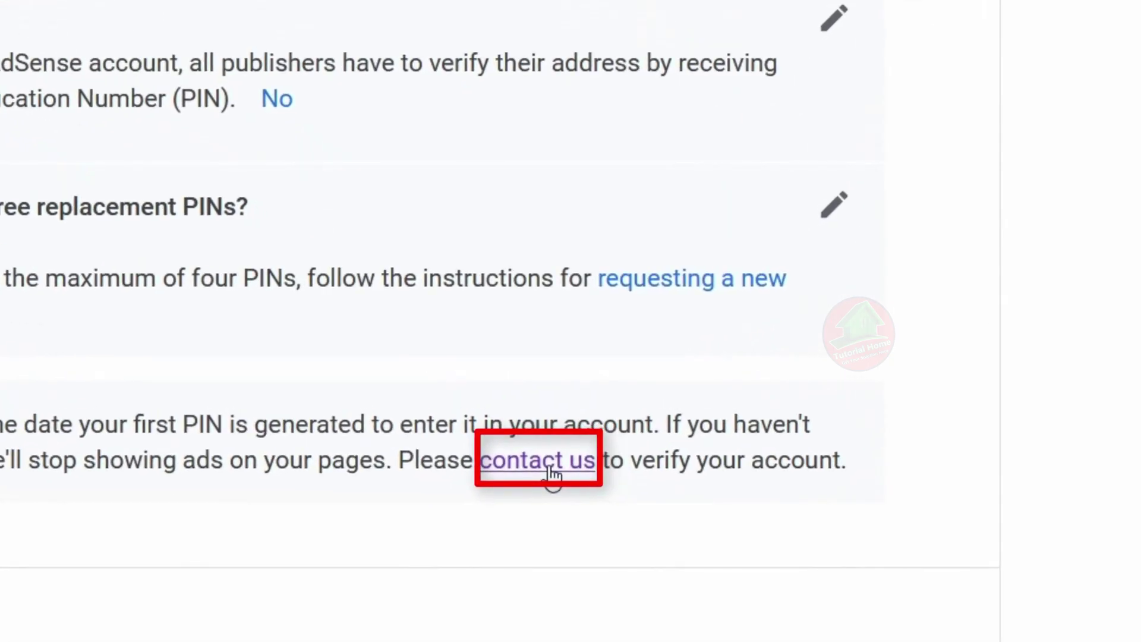
left_click(547, 464)
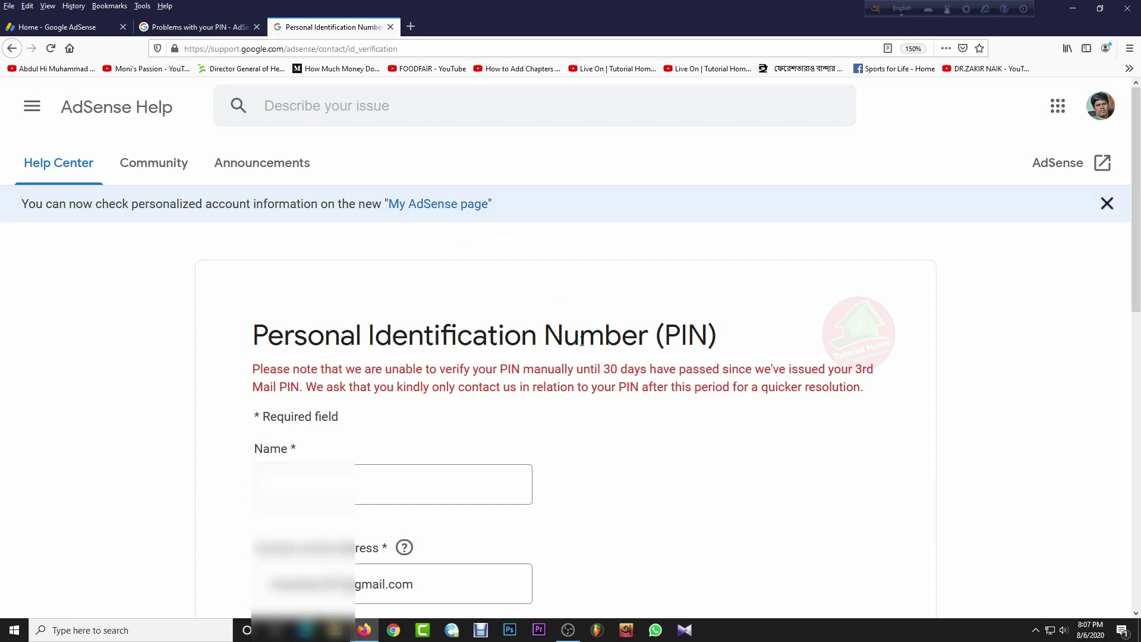
Step: Examine the contact form's red note about when a PIN can be verified manually
left_click_drag(267, 333, 733, 357)
left_click(275, 382)
left_click_drag(583, 369, 726, 368)
left_click(700, 371)
left_click_drag(604, 369, 722, 364)
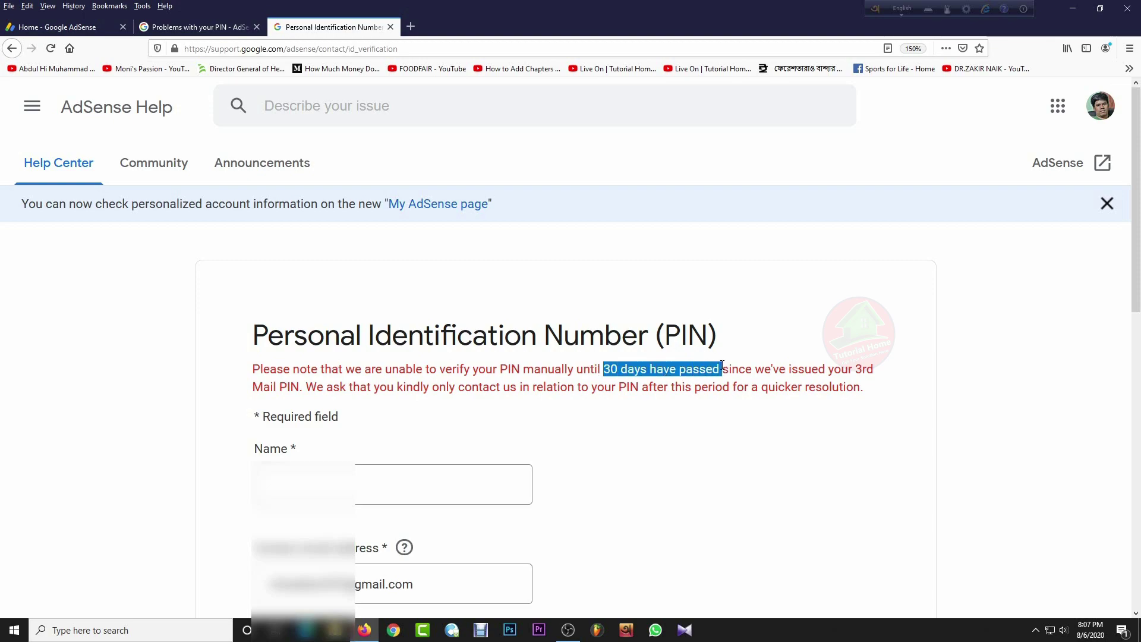
left_click(638, 370)
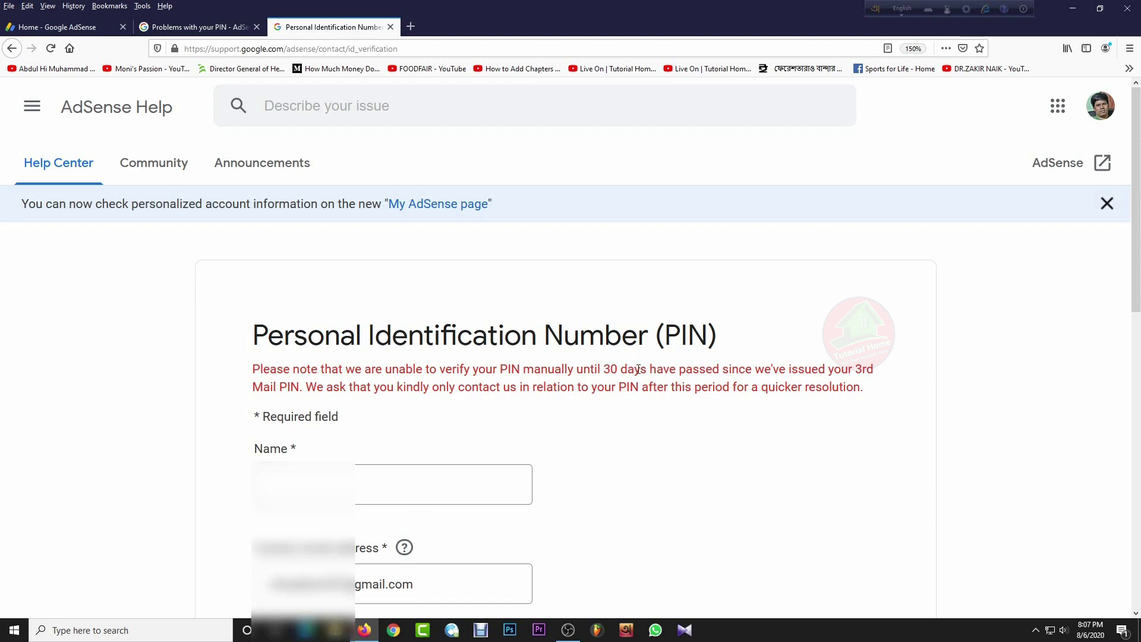
left_click_drag(725, 369, 257, 416)
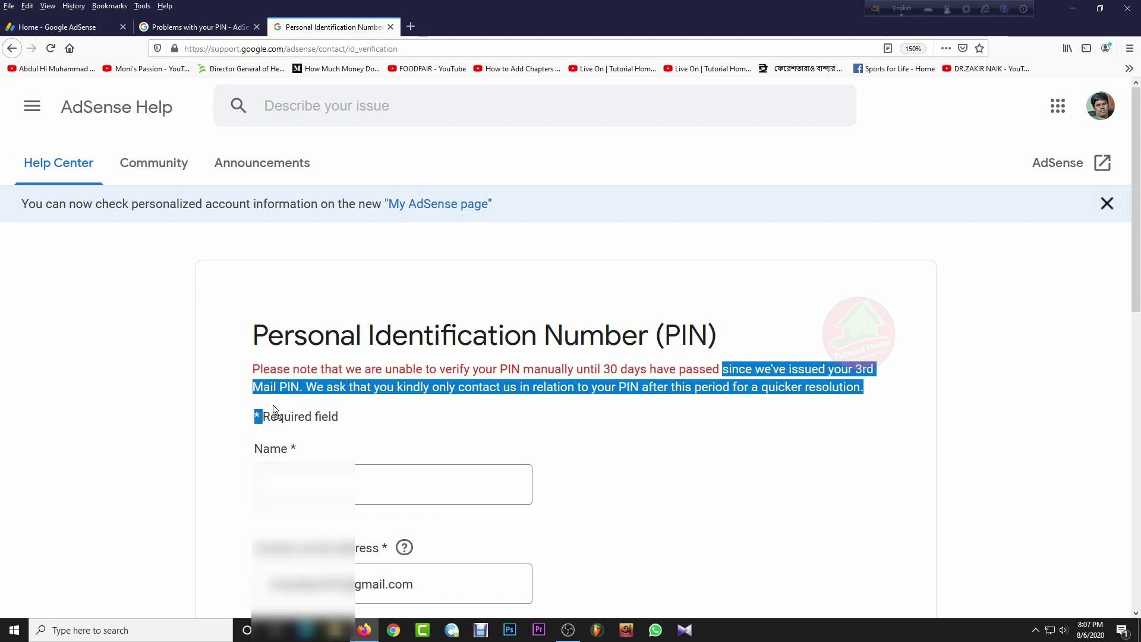
left_click(728, 364)
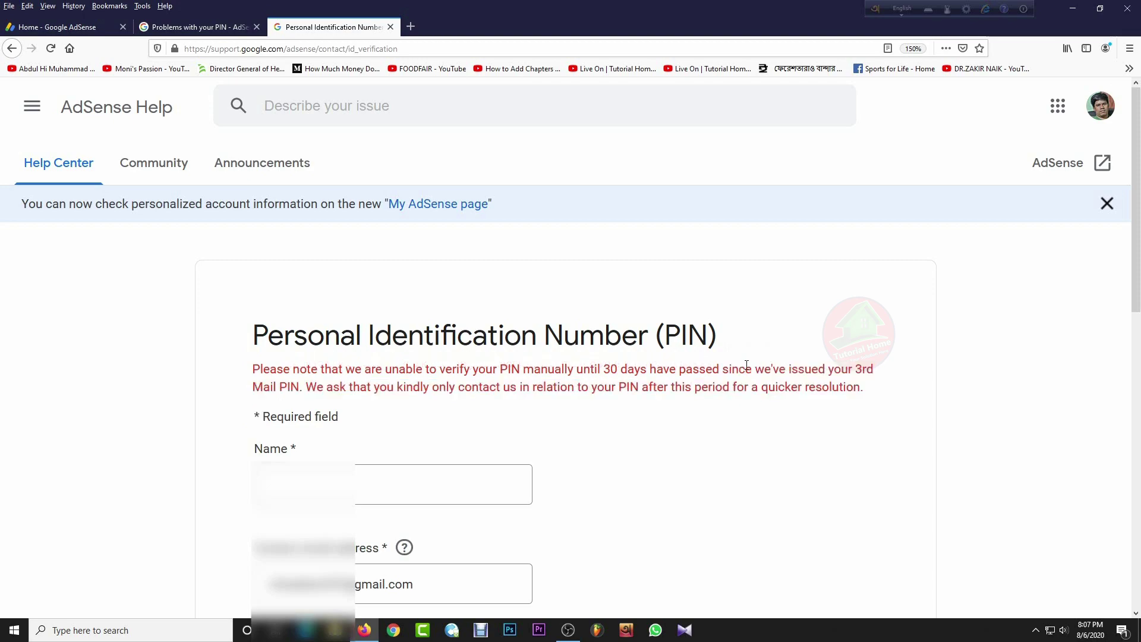
left_click_drag(733, 368, 877, 370)
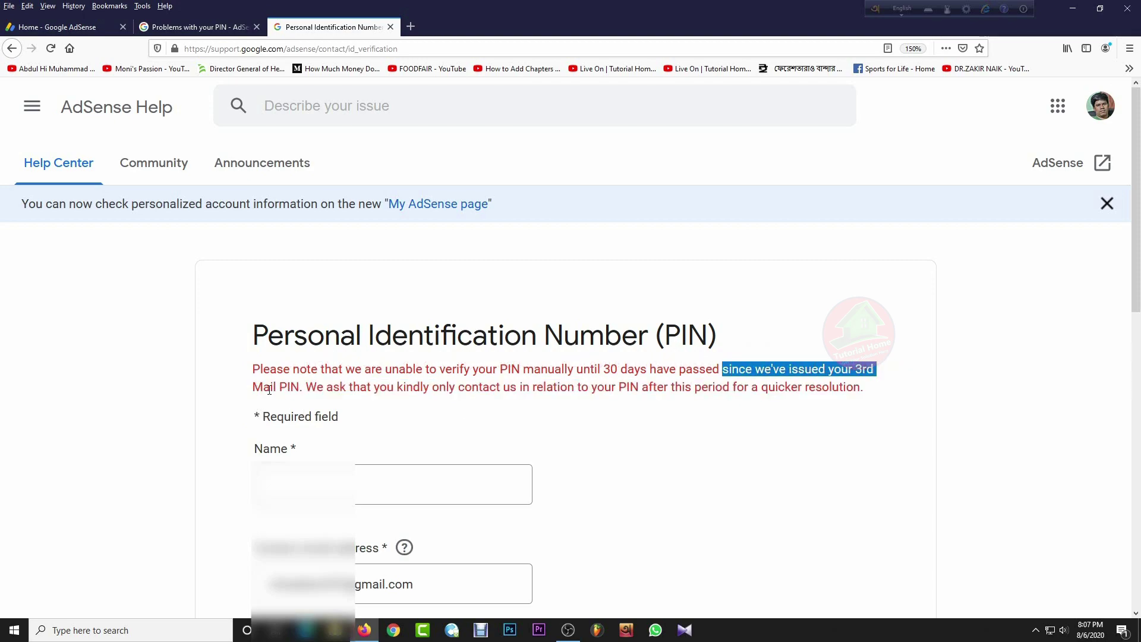
left_click_drag(253, 388, 301, 390)
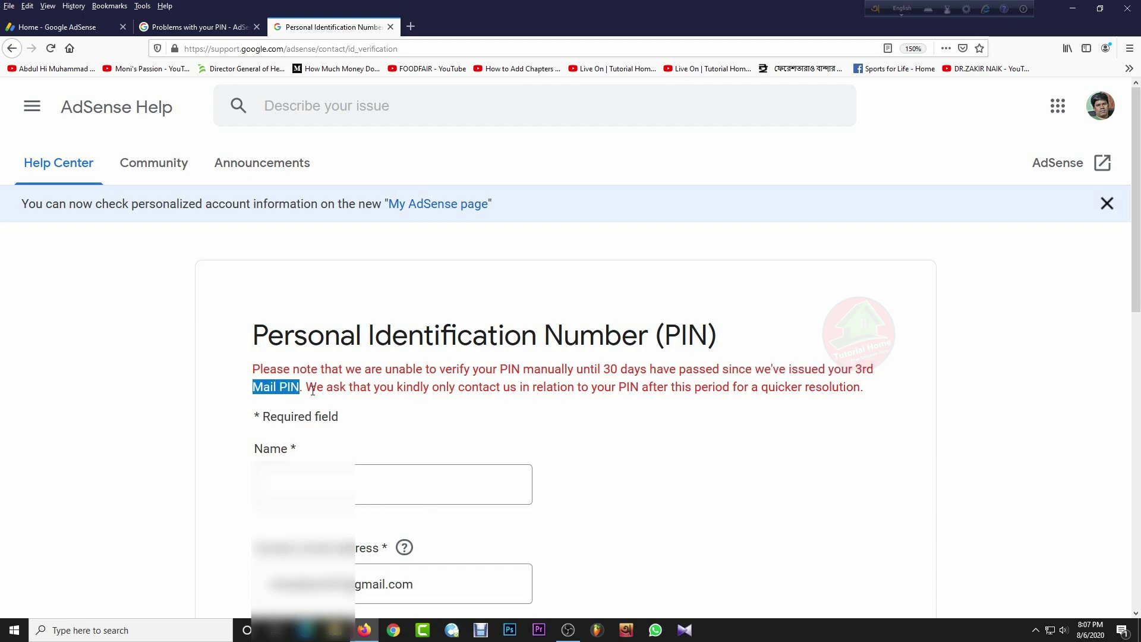
left_click(323, 388)
left_click_drag(851, 368, 879, 372)
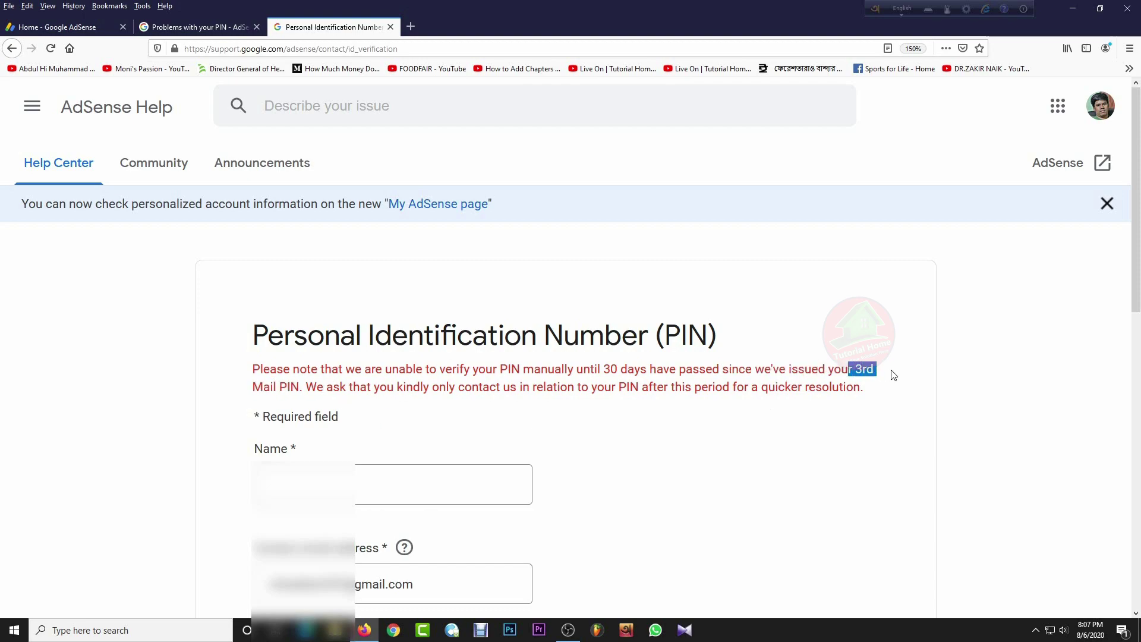
Step: Compare the contact form's 30-day waiting rule with the PIN mailing date on the AdSense home page and today's calendar date
left_click(878, 373)
left_click_drag(617, 370, 661, 369)
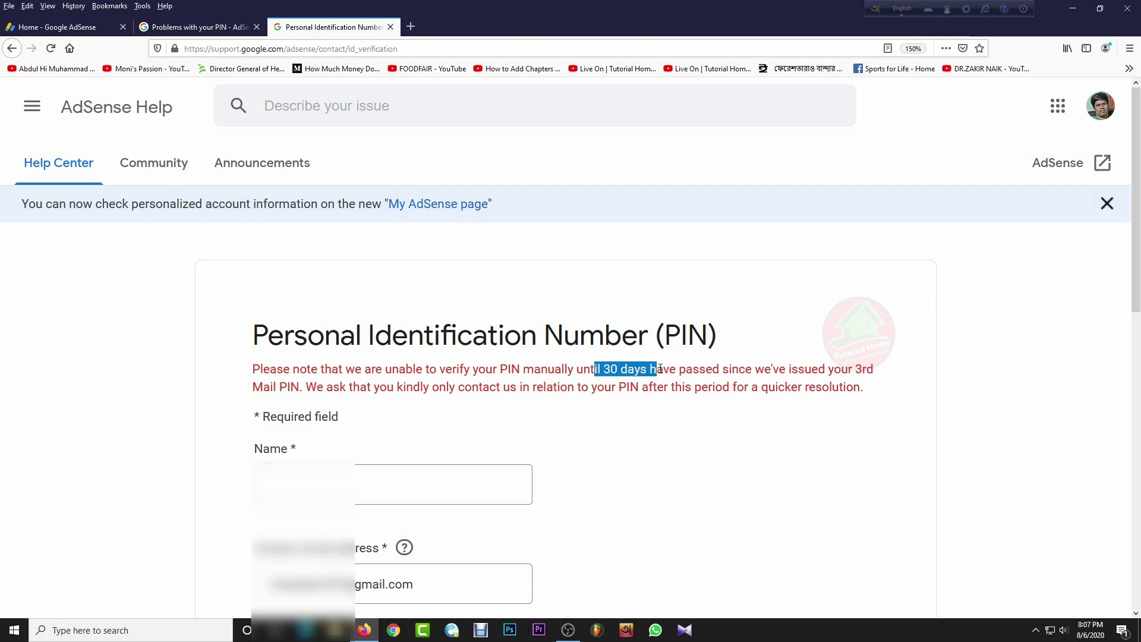
left_click(641, 374)
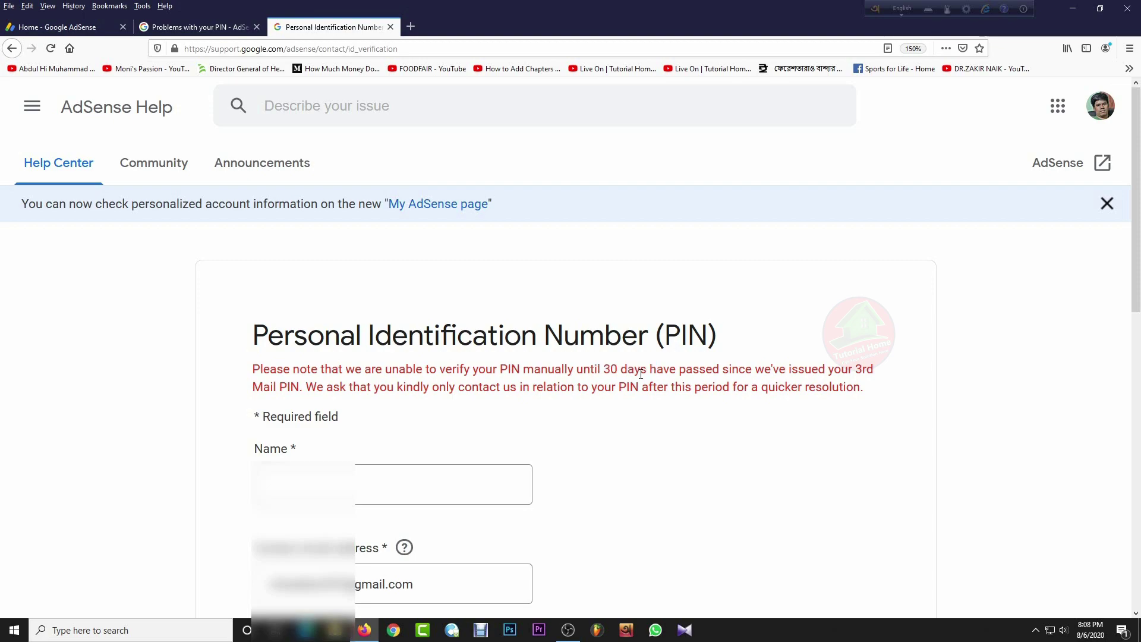
left_click(67, 27)
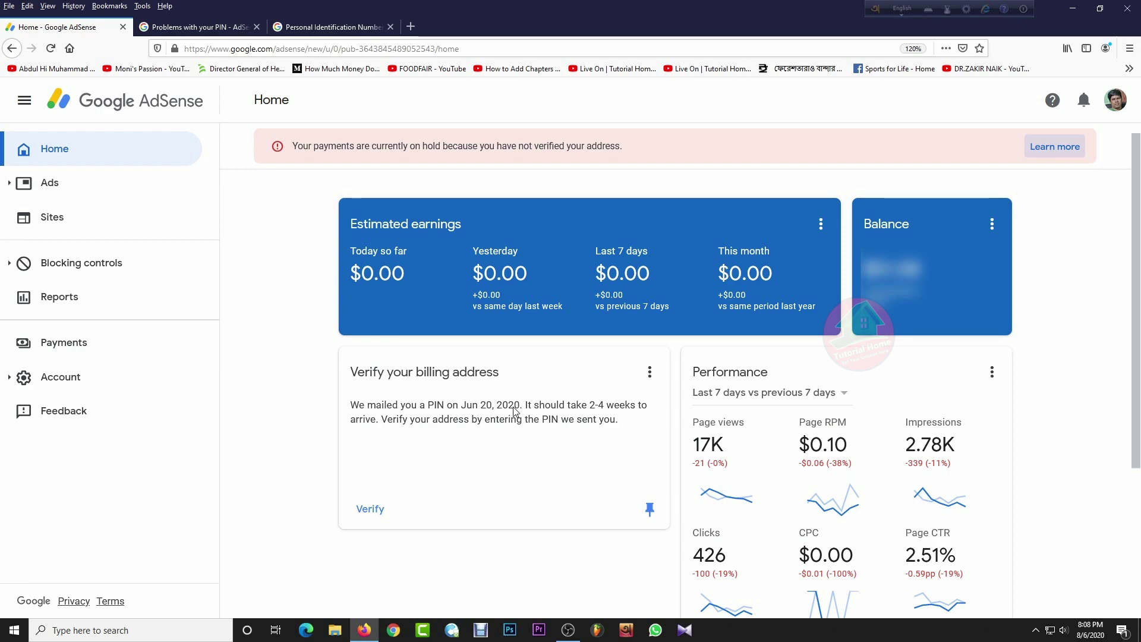
left_click(1090, 630)
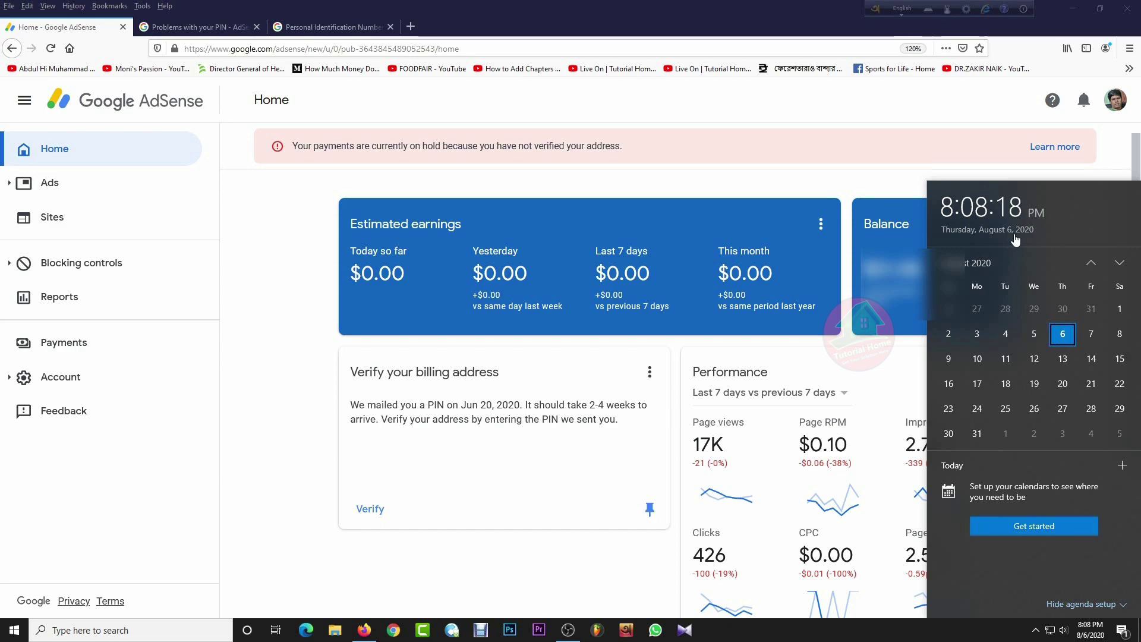
left_click(284, 457)
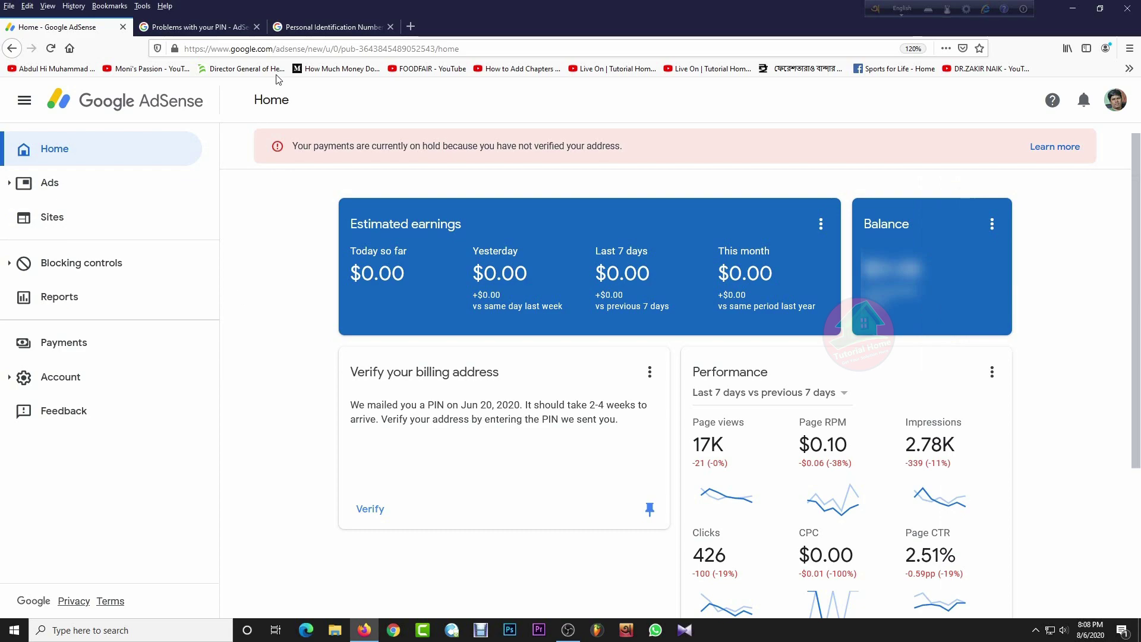
Step: Return to the PIN contact form and enter the account holder's name in the Name field
left_click(326, 26)
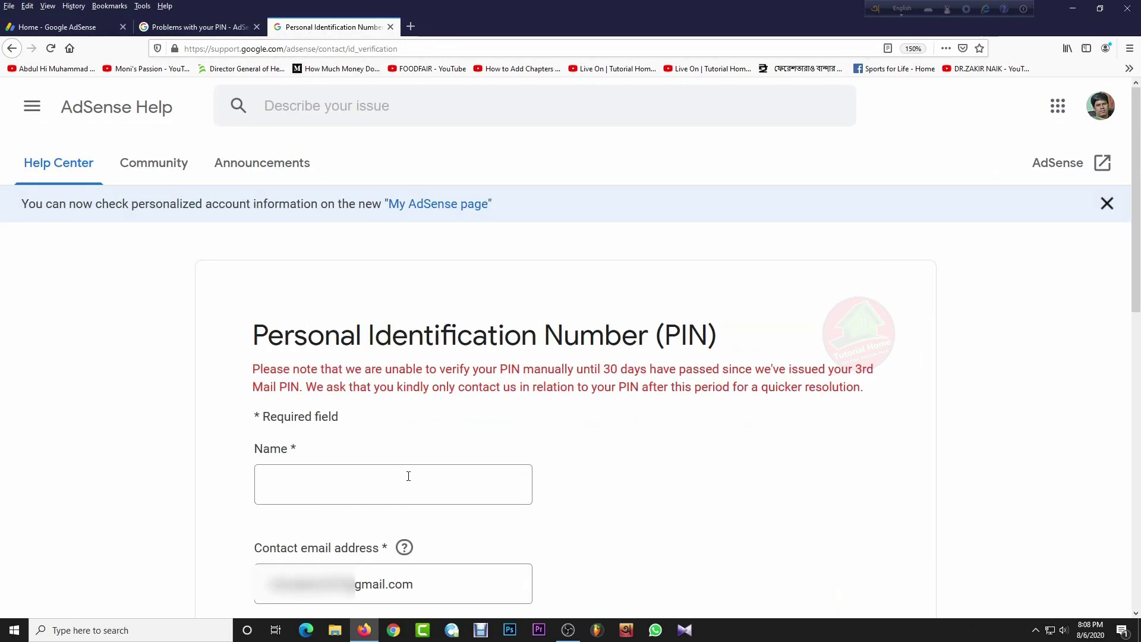
left_click(408, 476)
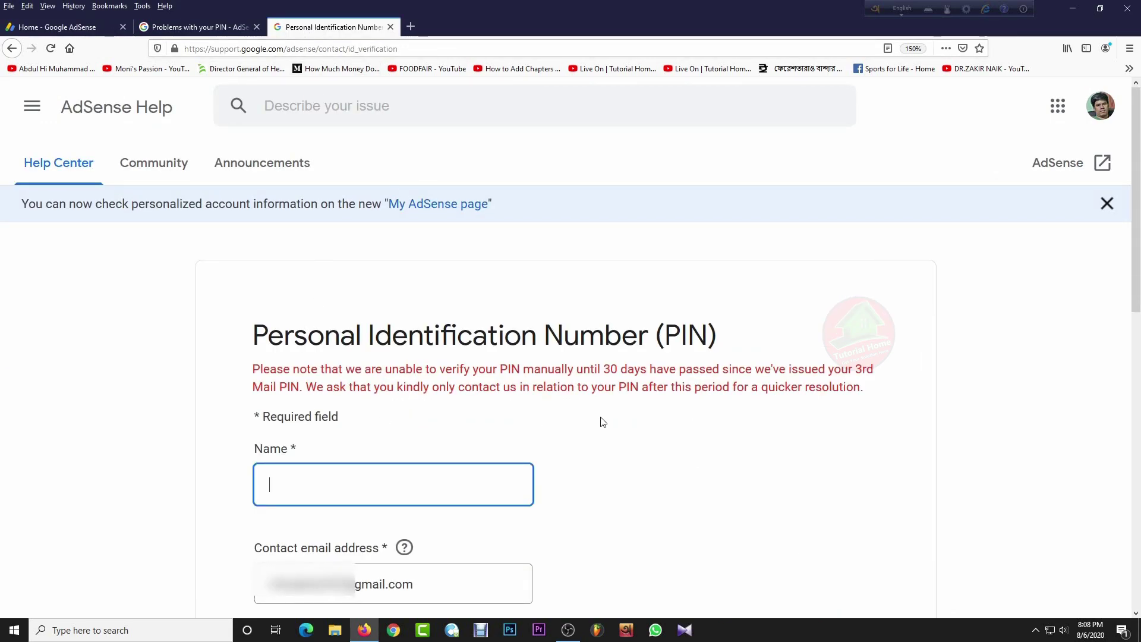
scroll(535, 410, "down", 2)
type("M")
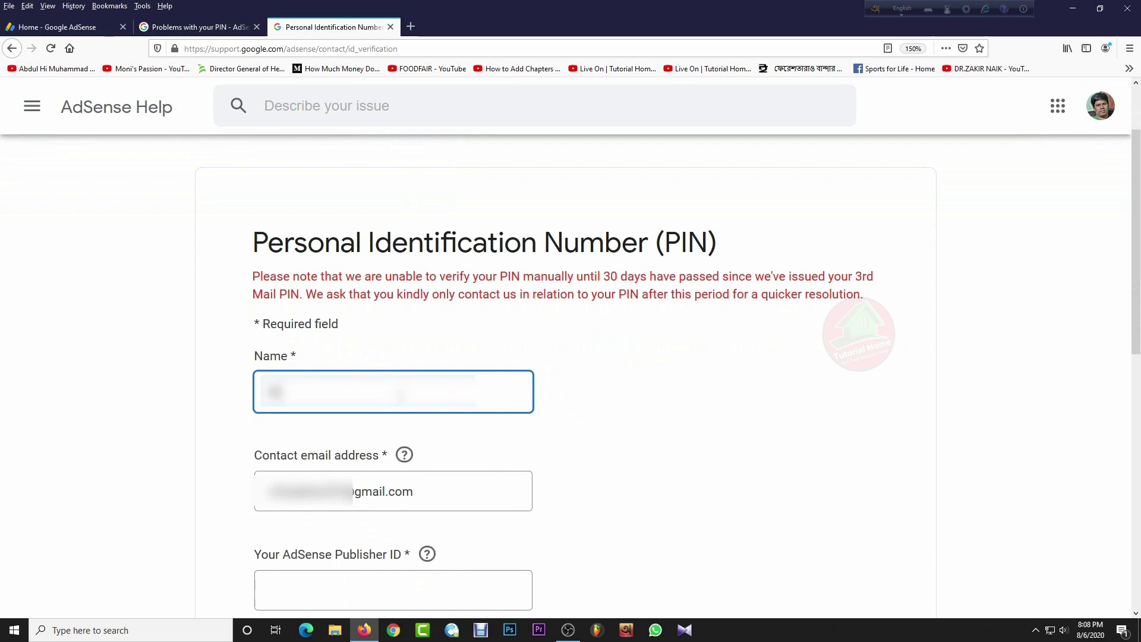
type("uhammad")
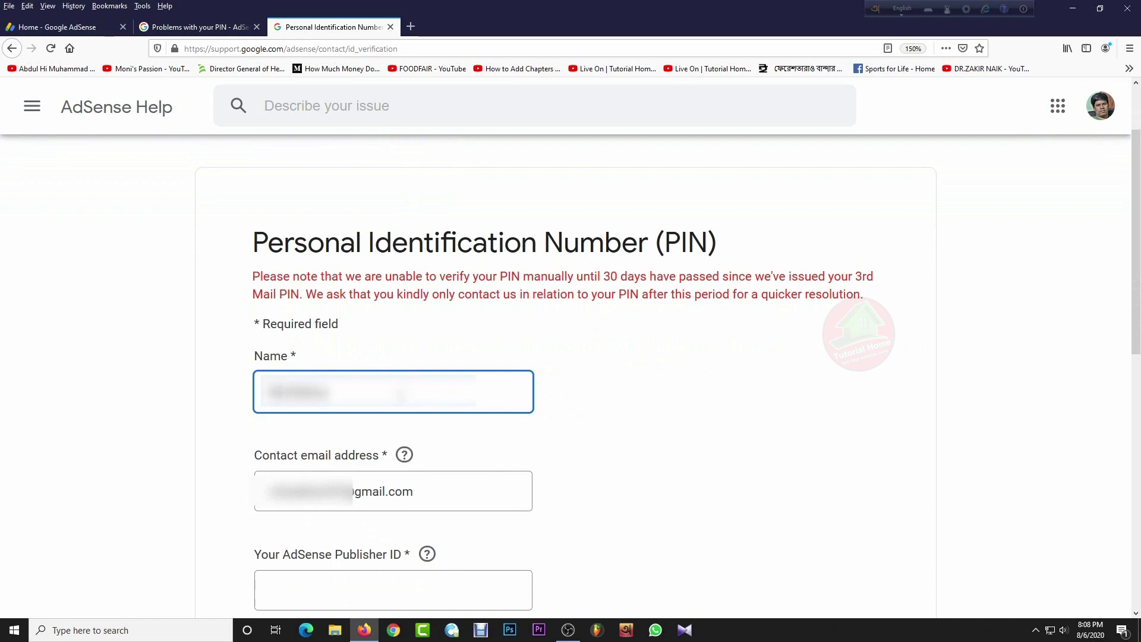
type(" Ab")
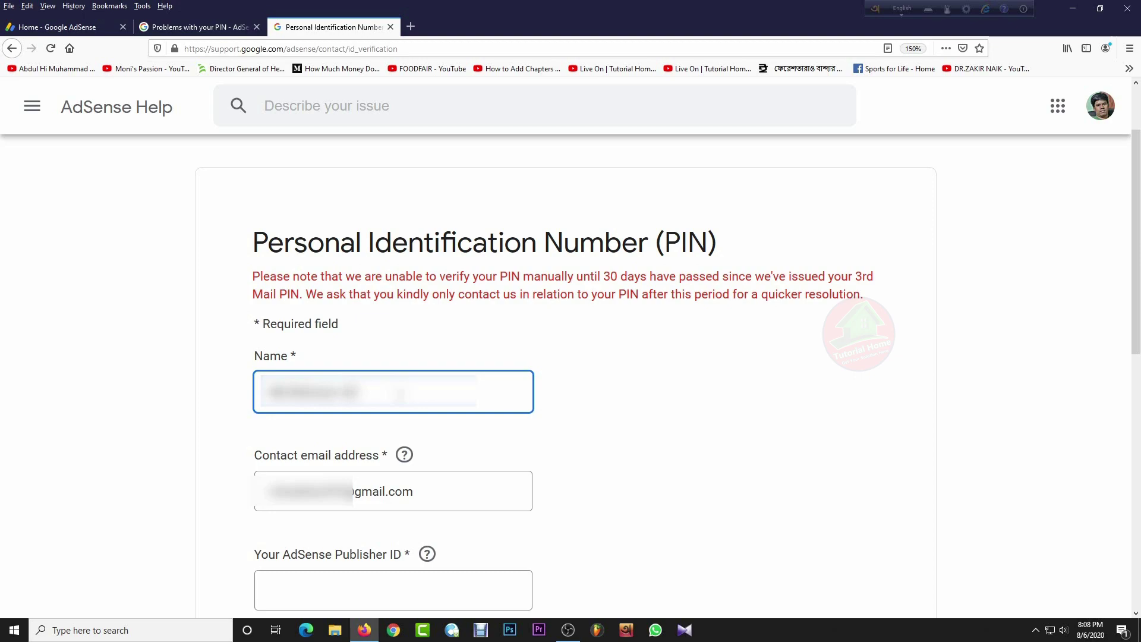
Step: Copy the publisher ID from the AdSense account information and paste it into the contact form's Publisher ID field
scroll(438, 397, "down", 3)
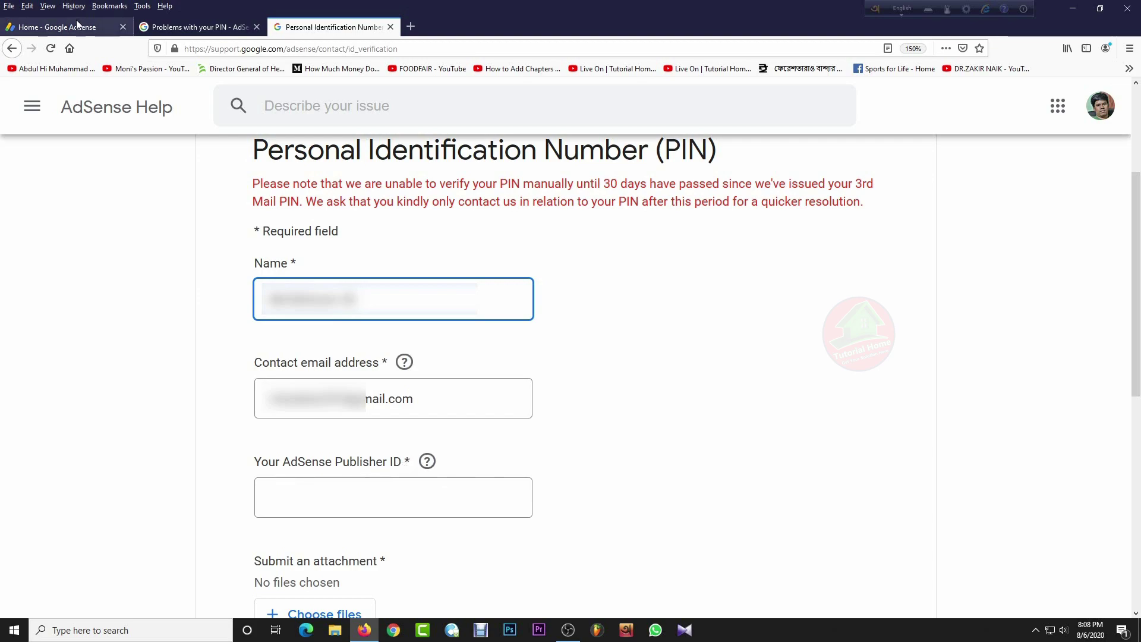
left_click(78, 28)
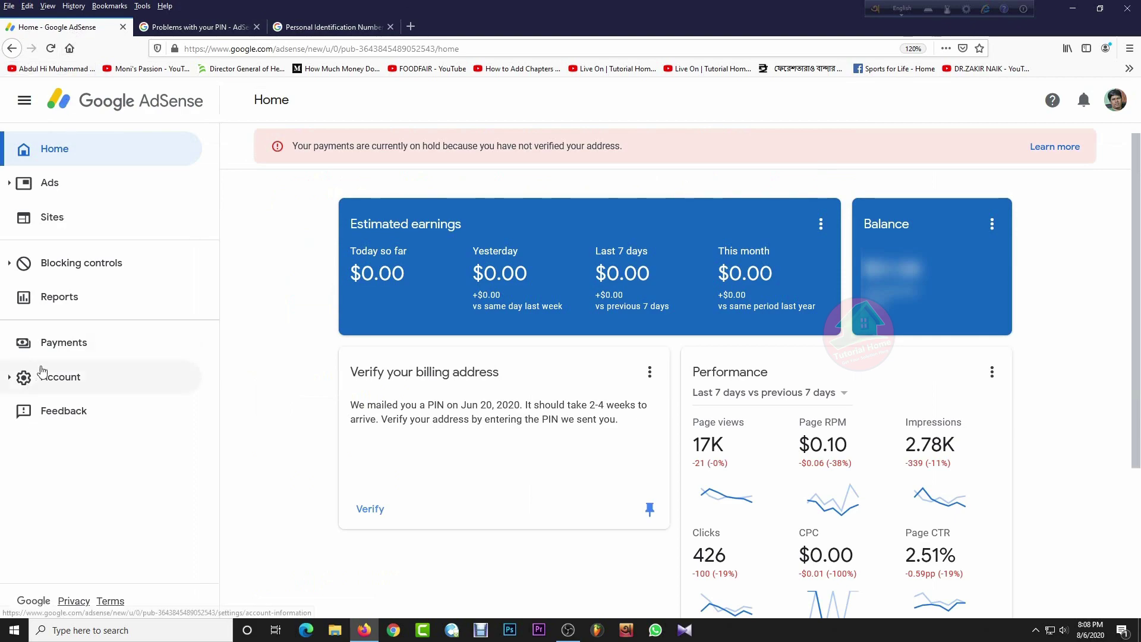
left_click(61, 376)
left_click_drag(463, 227, 605, 225)
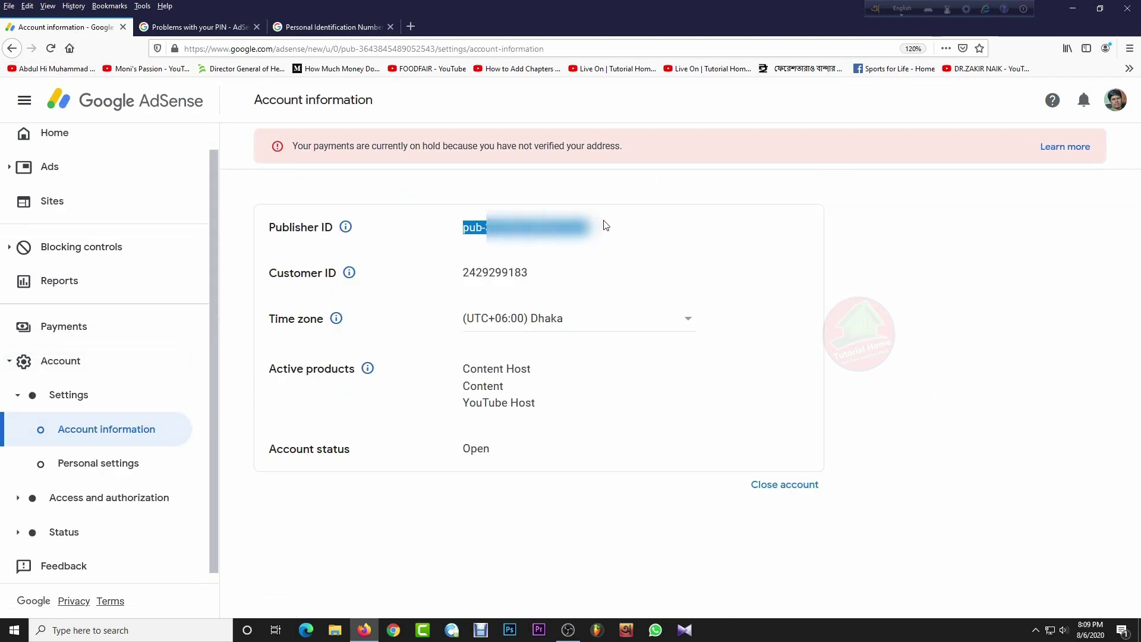
right_click(590, 225)
left_click(618, 237)
left_click(333, 27)
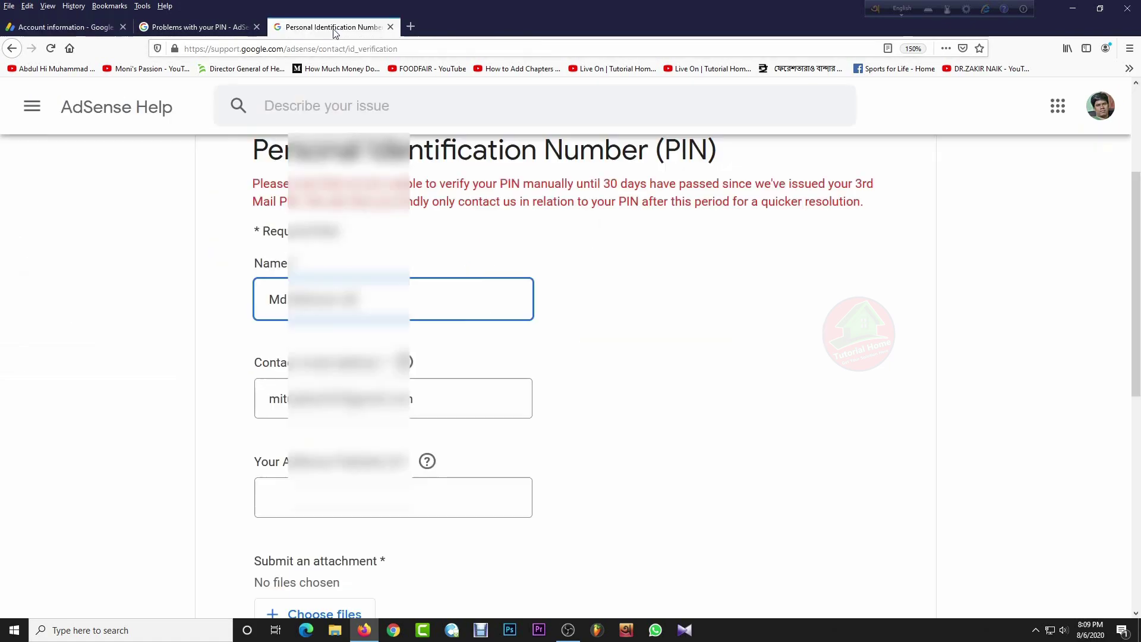
right_click(305, 505)
left_click(357, 388)
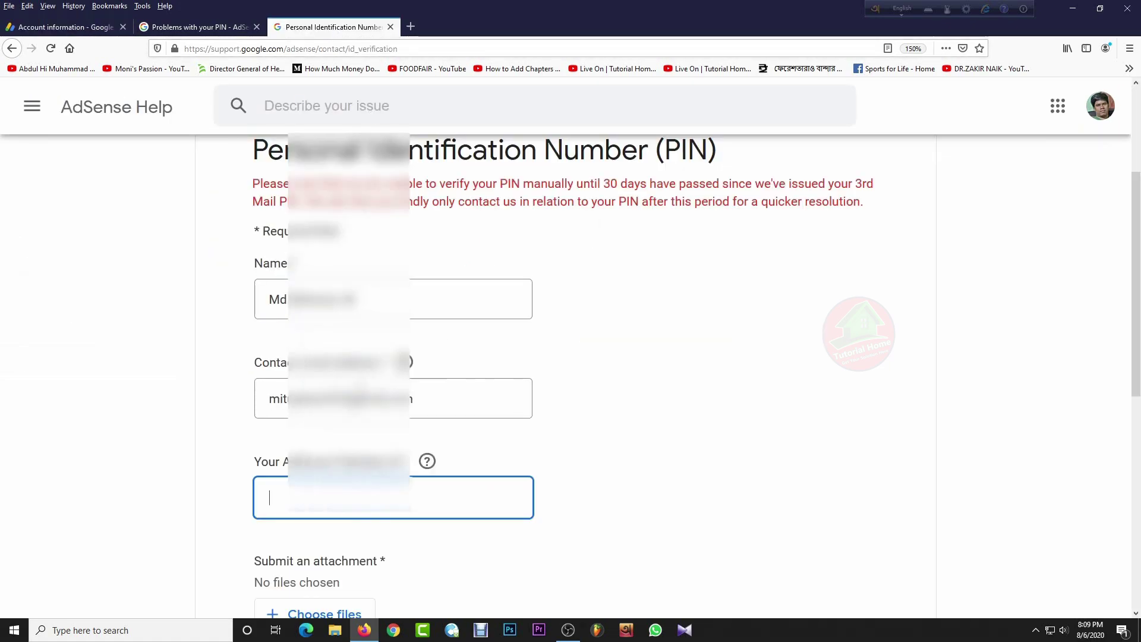
Step: Read the attachment instructions on clear, visible proof of identity and what a government issued ID card must display
scroll(783, 342, "down", 5)
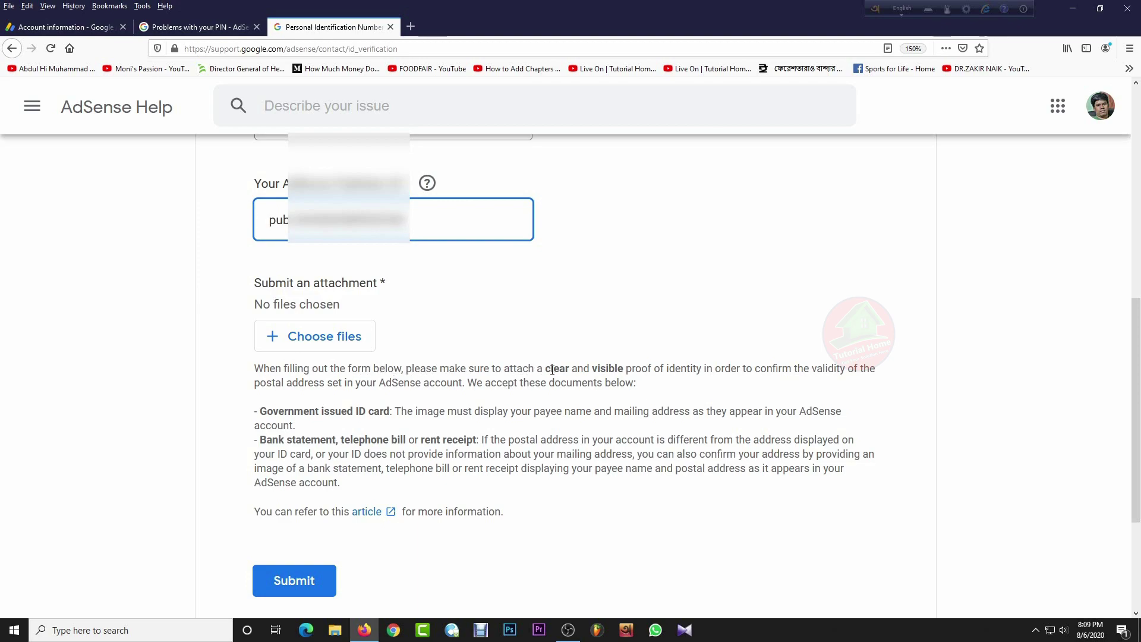
left_click_drag(551, 365, 614, 366)
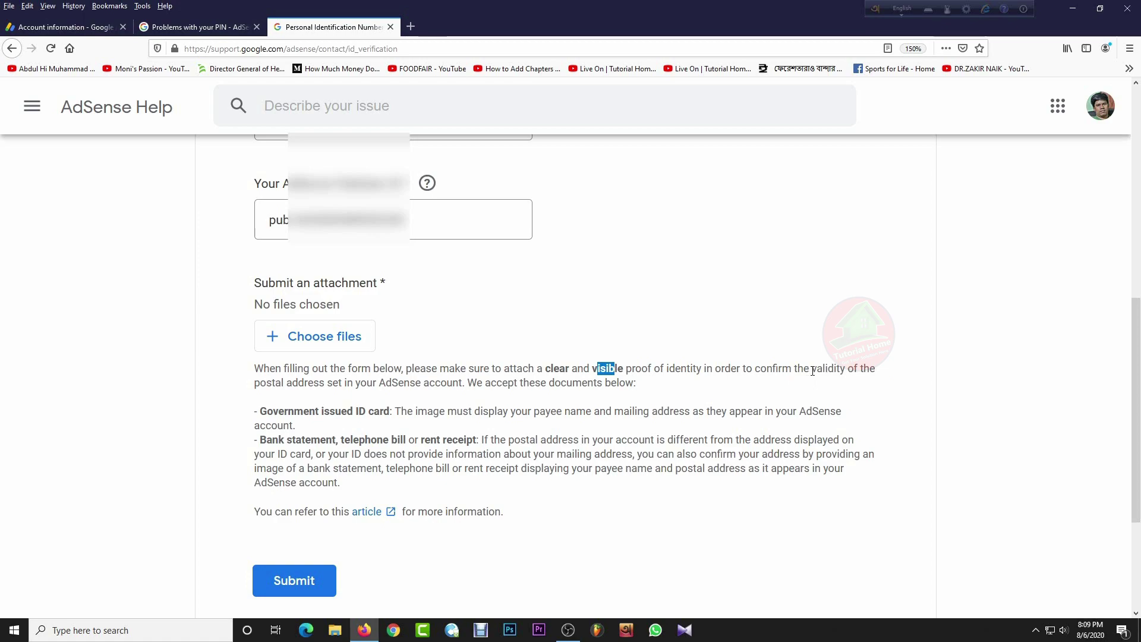
left_click_drag(817, 370, 462, 383)
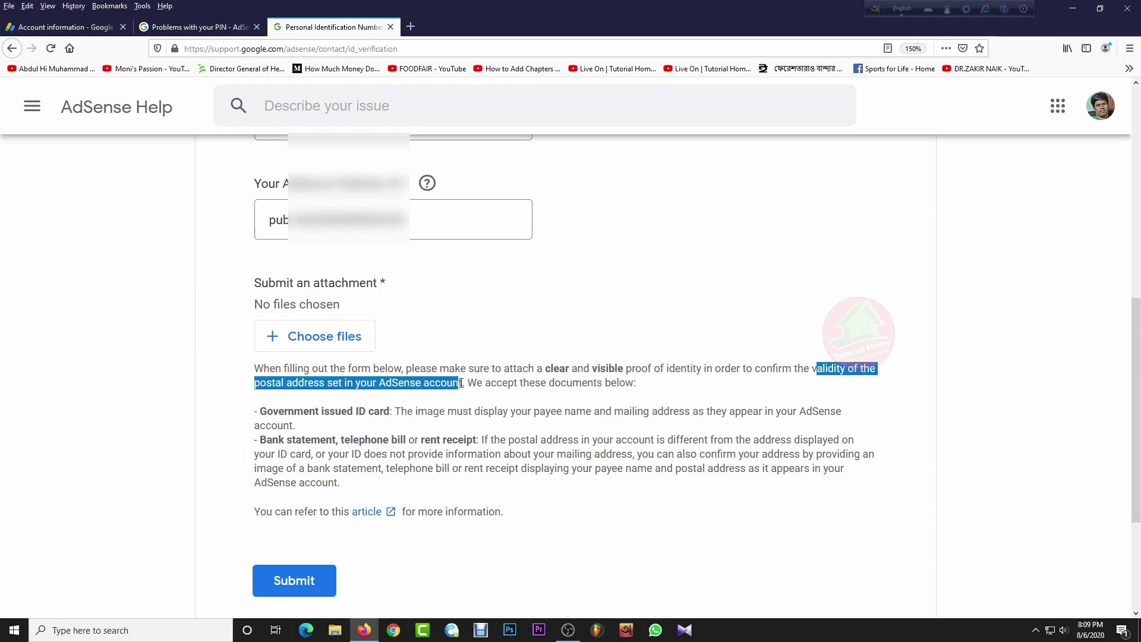
left_click(547, 396)
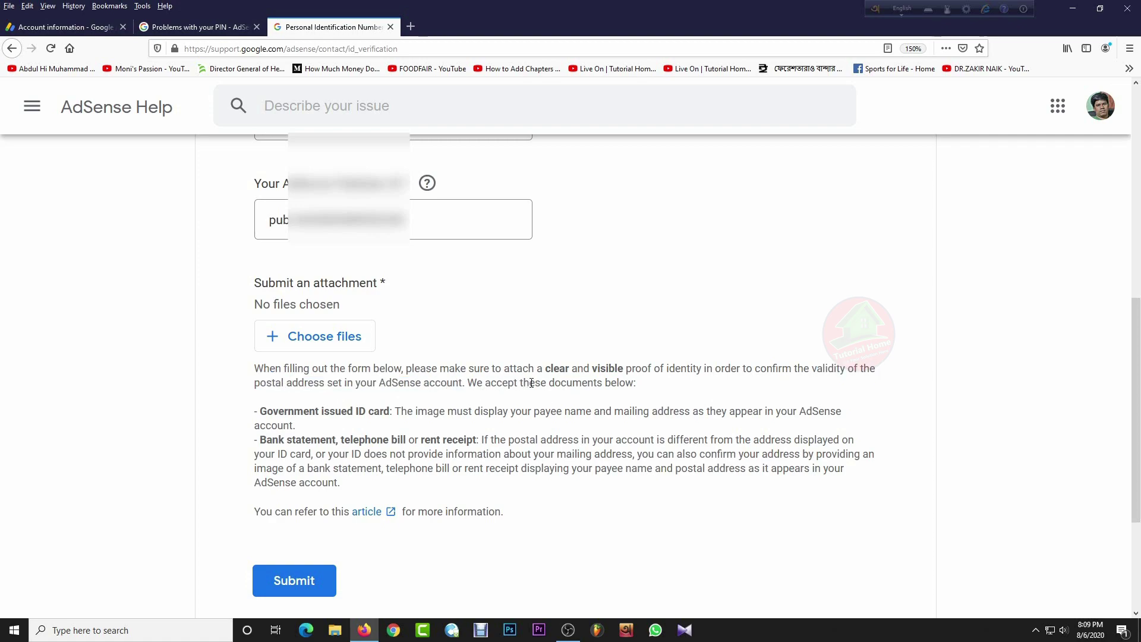
left_click_drag(561, 383, 646, 388)
left_click(336, 391)
left_click_drag(265, 411, 393, 411)
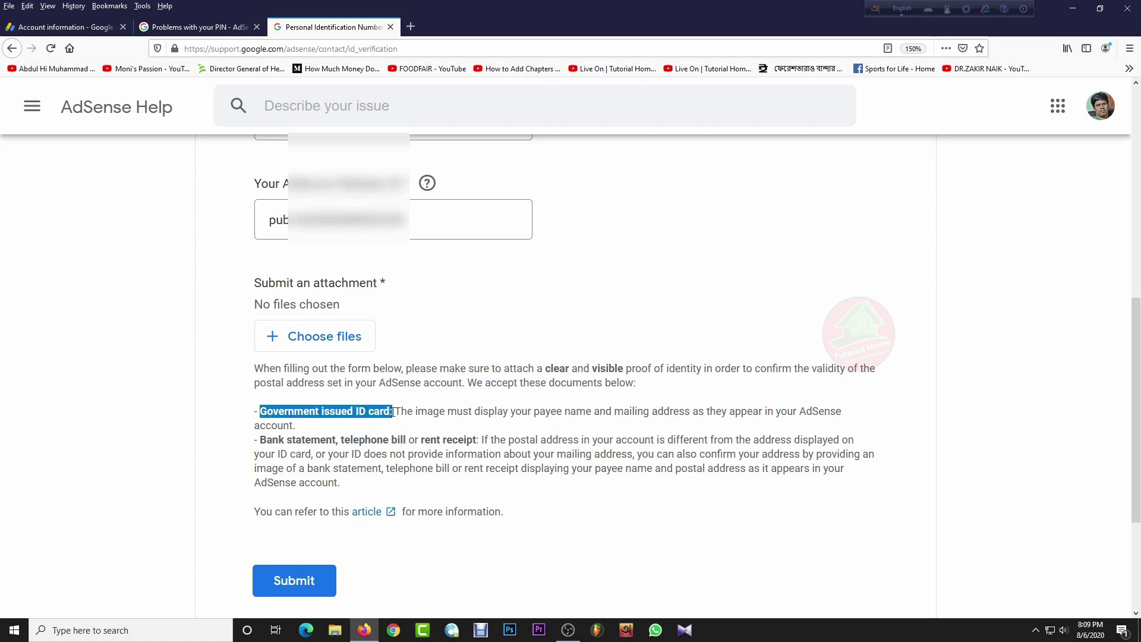
left_click(330, 411)
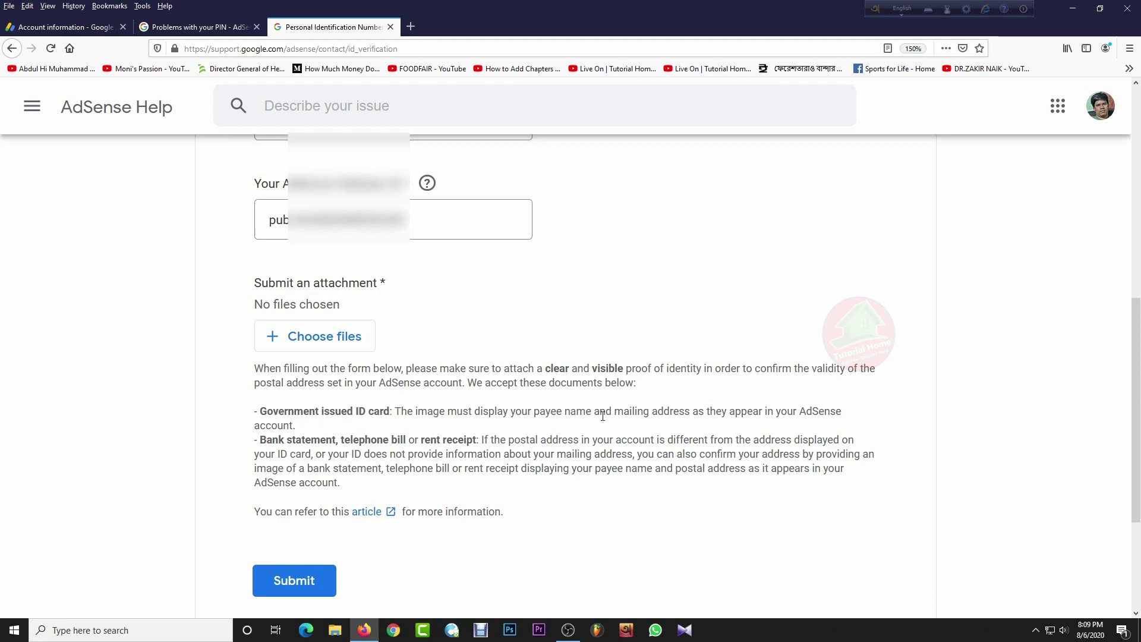
left_click_drag(537, 411, 595, 411)
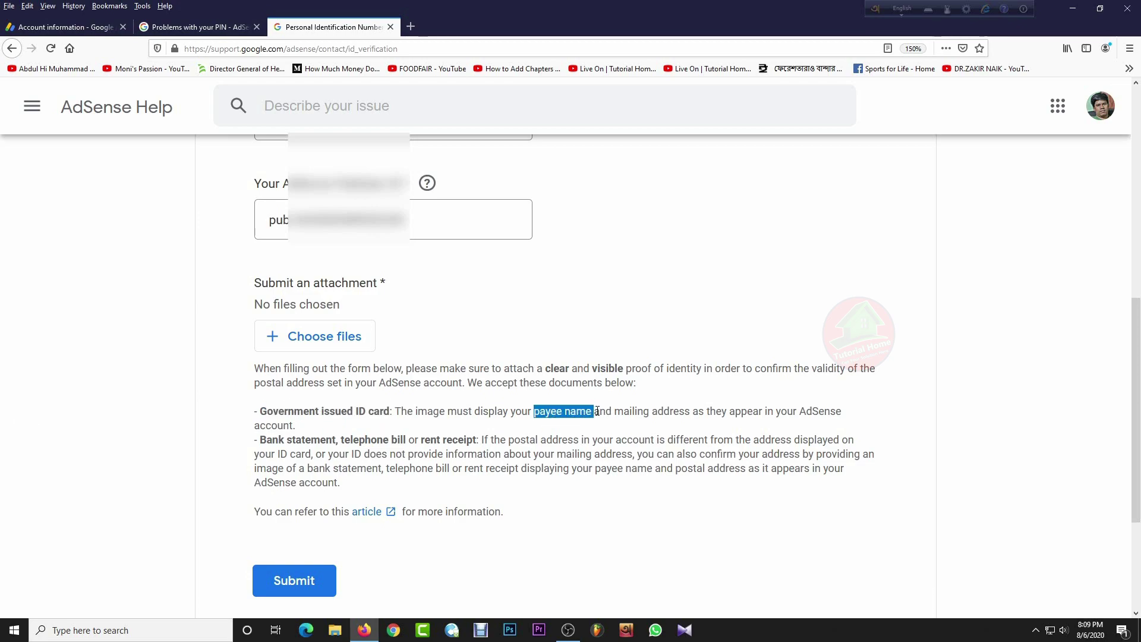
left_click(594, 411)
Step: Read when a bank statement, telephone bill or rent receipt can be used to confirm the postal address instead
left_click_drag(268, 439, 484, 438)
left_click(392, 435)
left_click(441, 434)
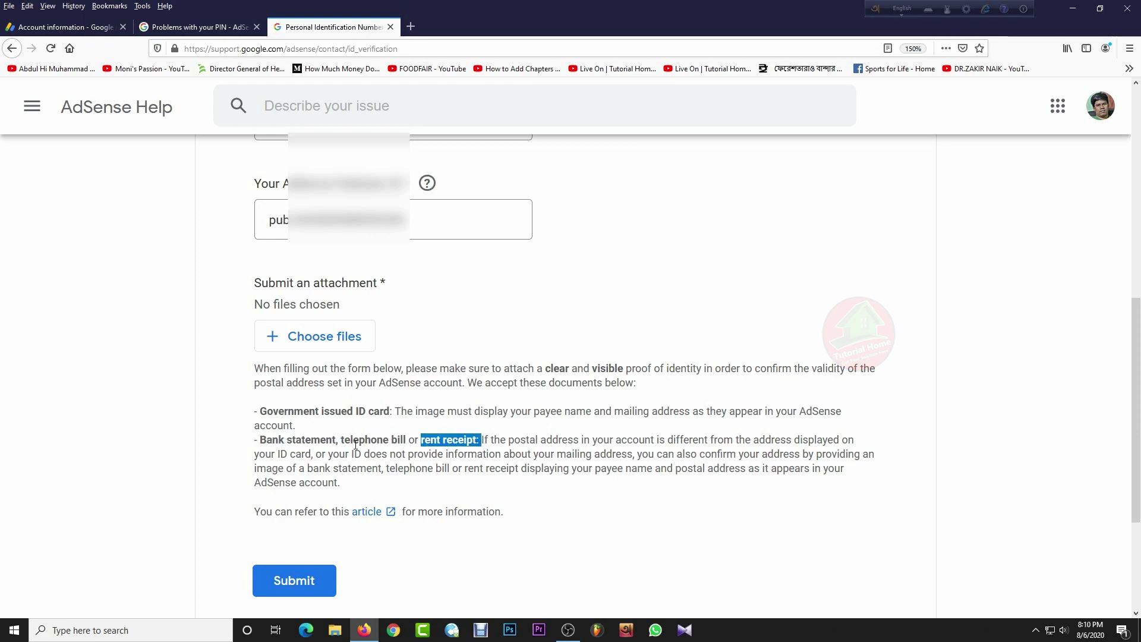
left_click(556, 453)
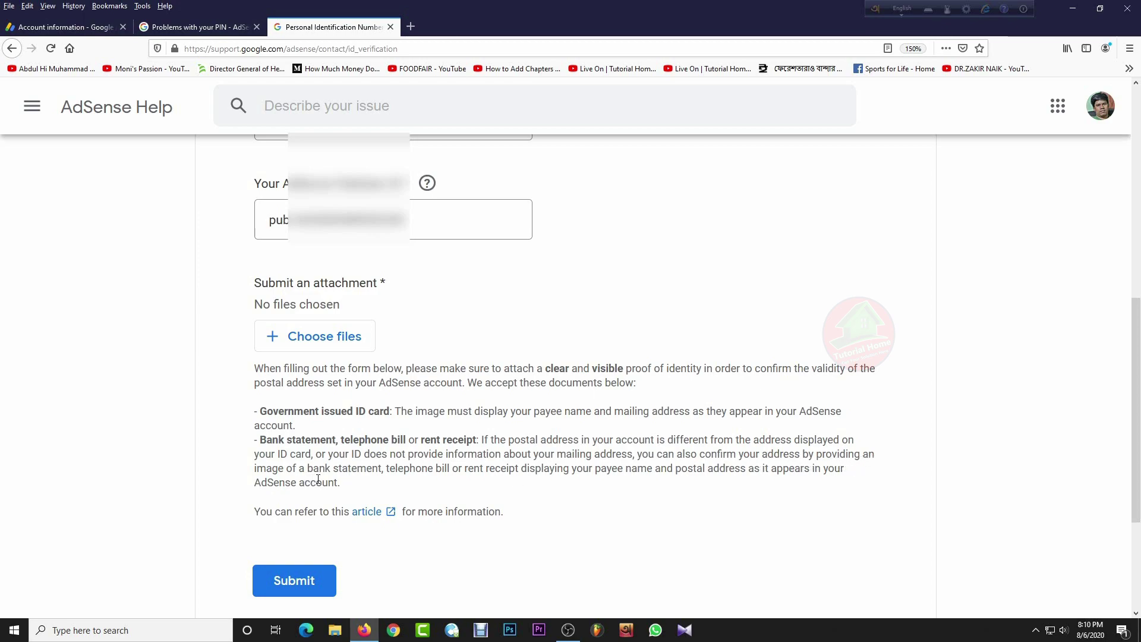
left_click_drag(381, 468, 244, 472)
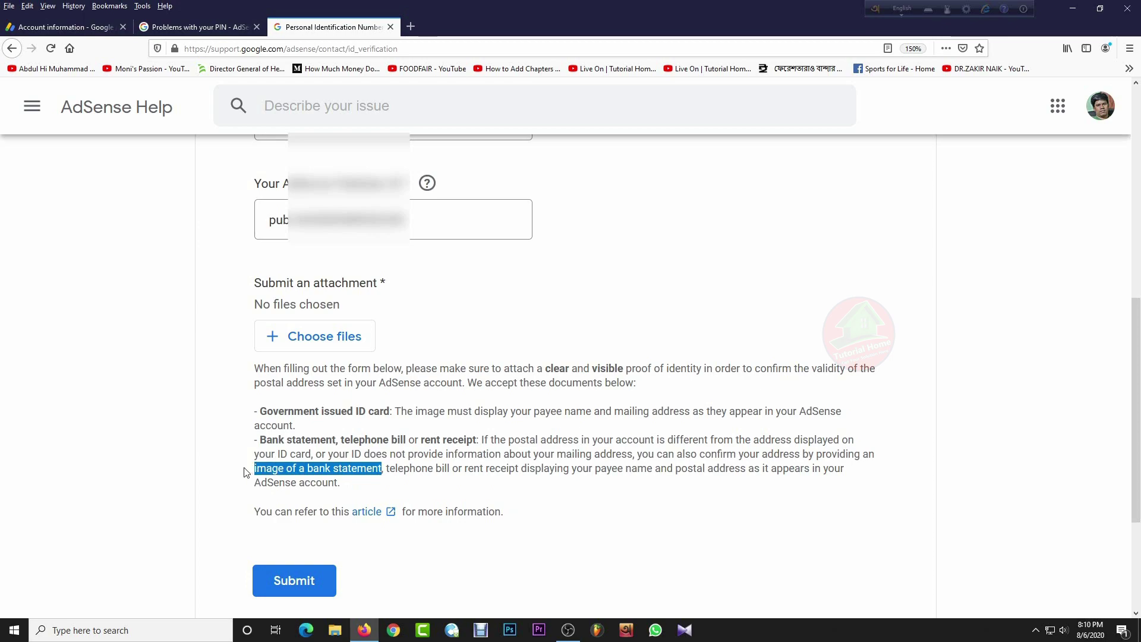
left_click(442, 462)
left_click_drag(398, 472, 455, 471)
left_click(455, 471)
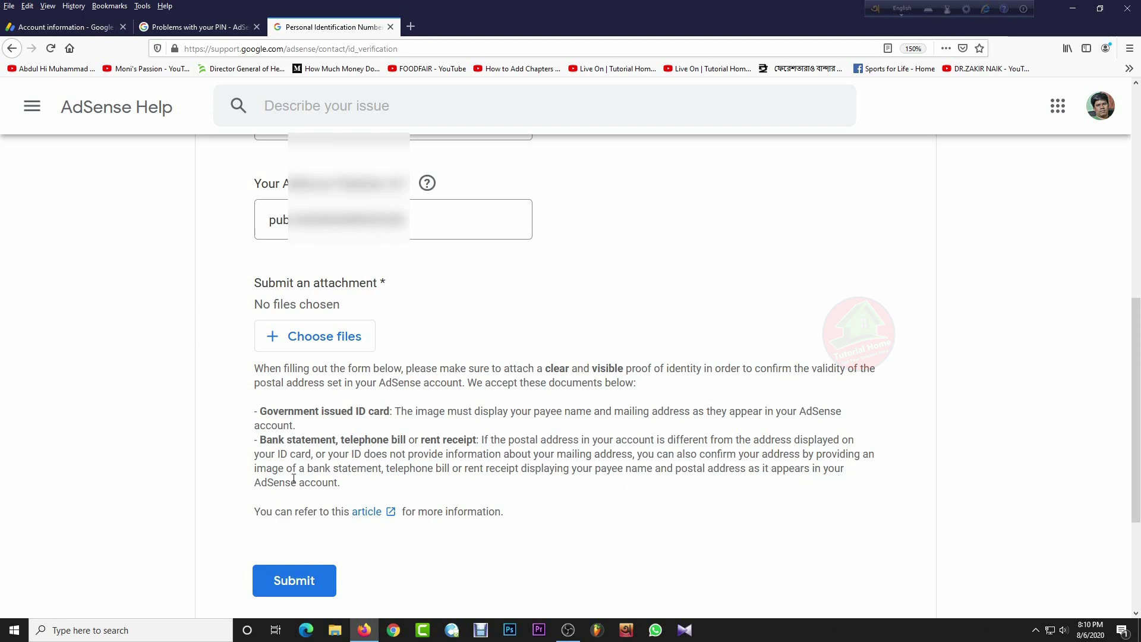
left_click_drag(261, 486, 396, 485)
left_click(393, 485)
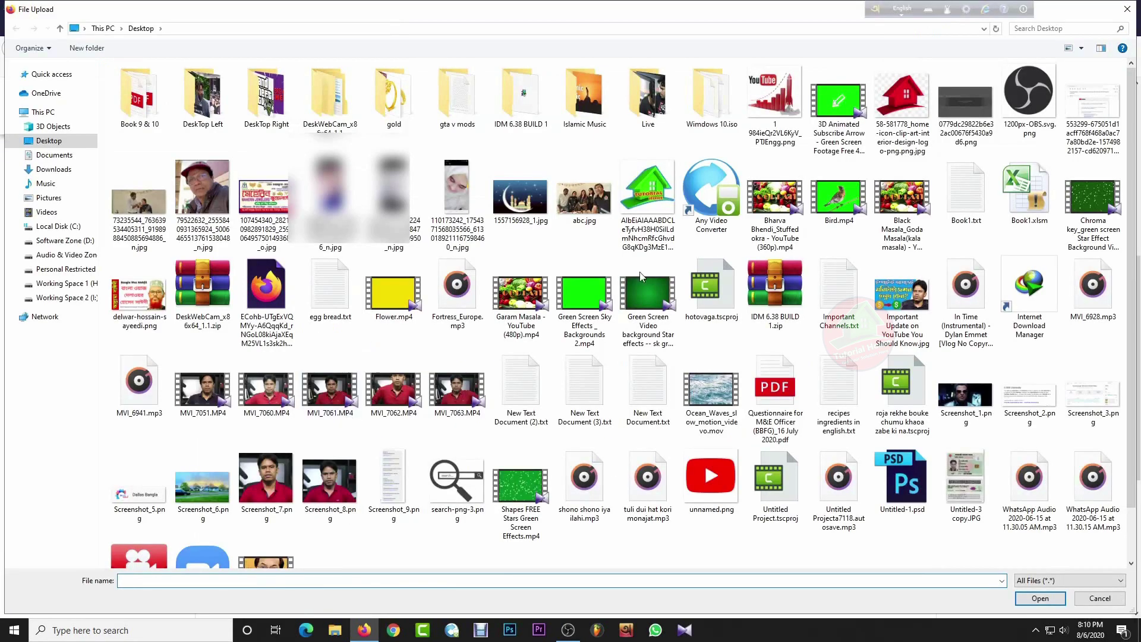
Step: Attach My Government Issued ID.JPG from the Desktop to the form and review the filled-in fields
left_click(965, 478)
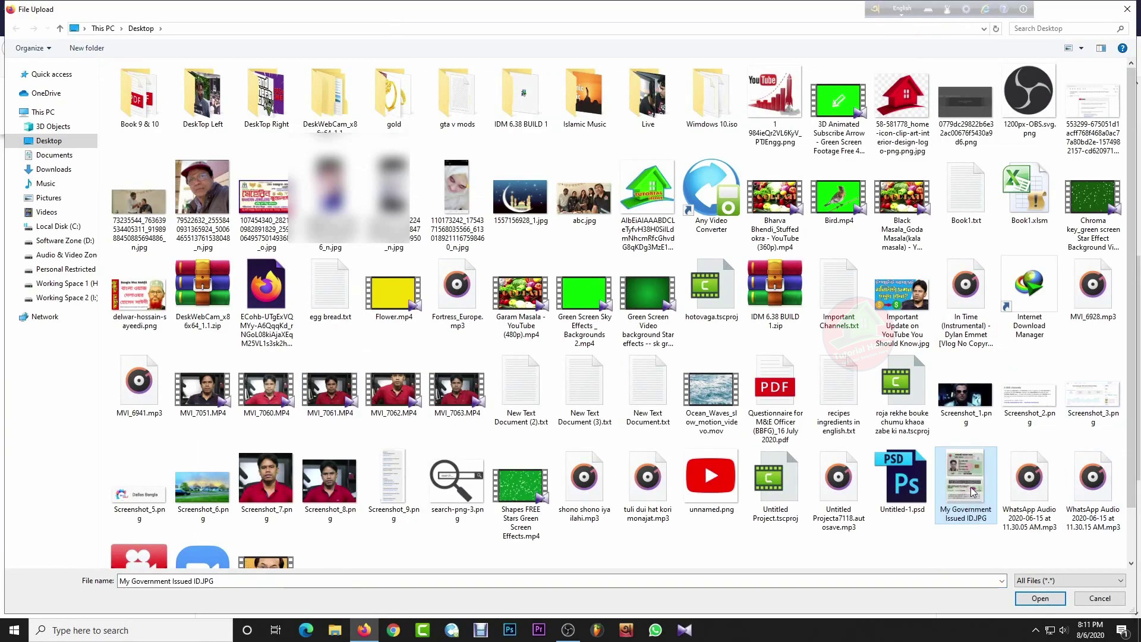
left_click(1040, 599)
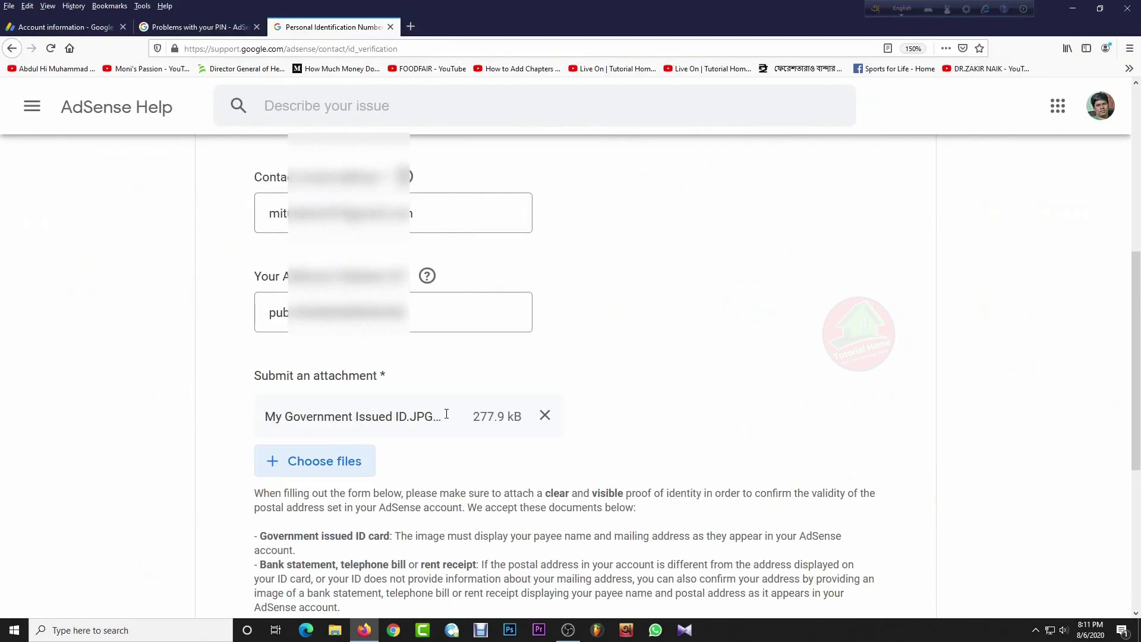
scroll(581, 403, "up", 5)
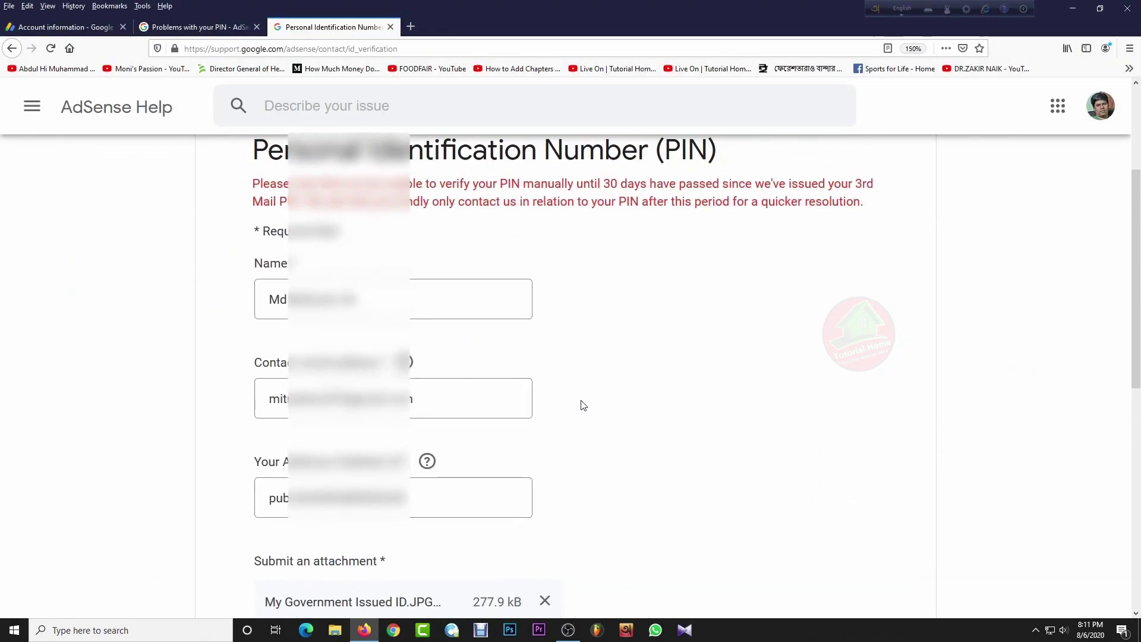
Step: Submit the PIN contact form and read the confirmation's expected response time
scroll(583, 406, "down", 5)
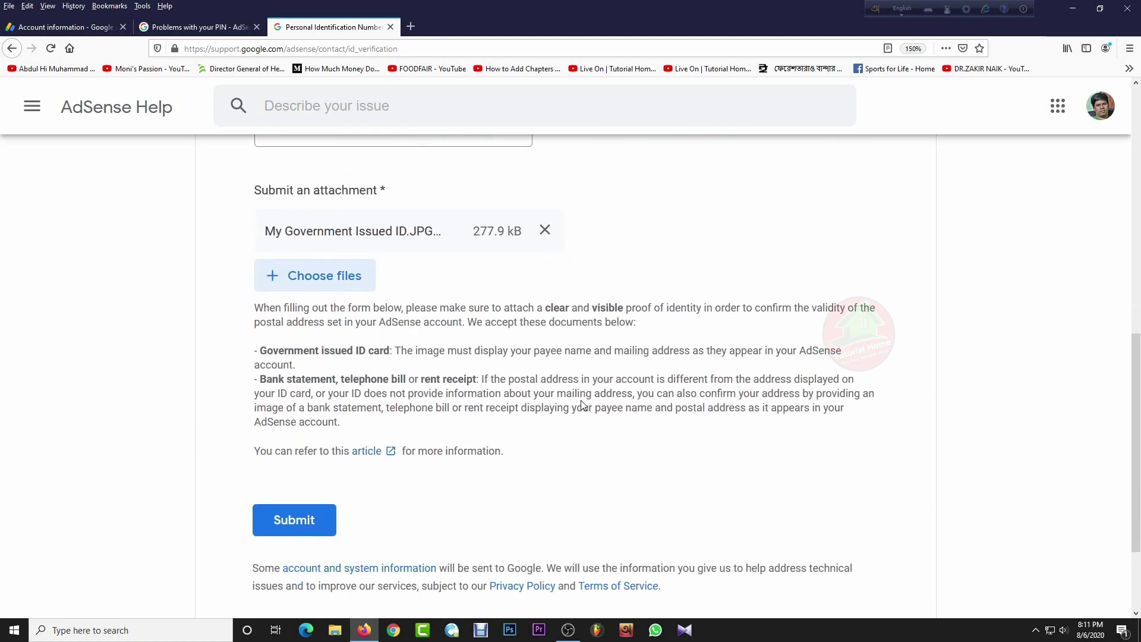
scroll(581, 404, "down", 2)
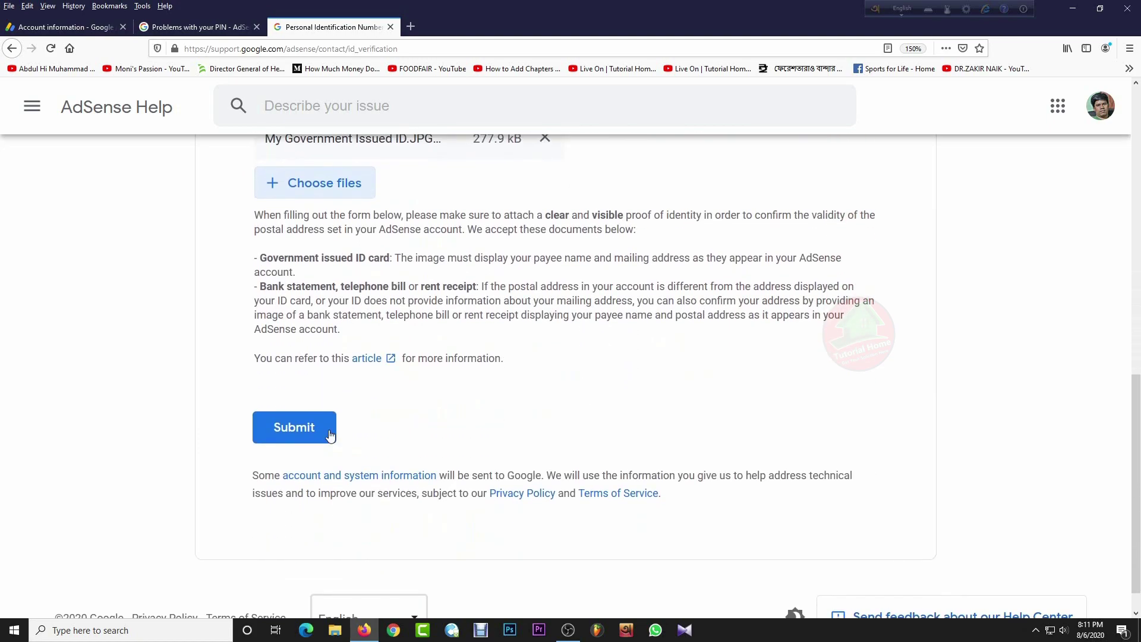
left_click(308, 436)
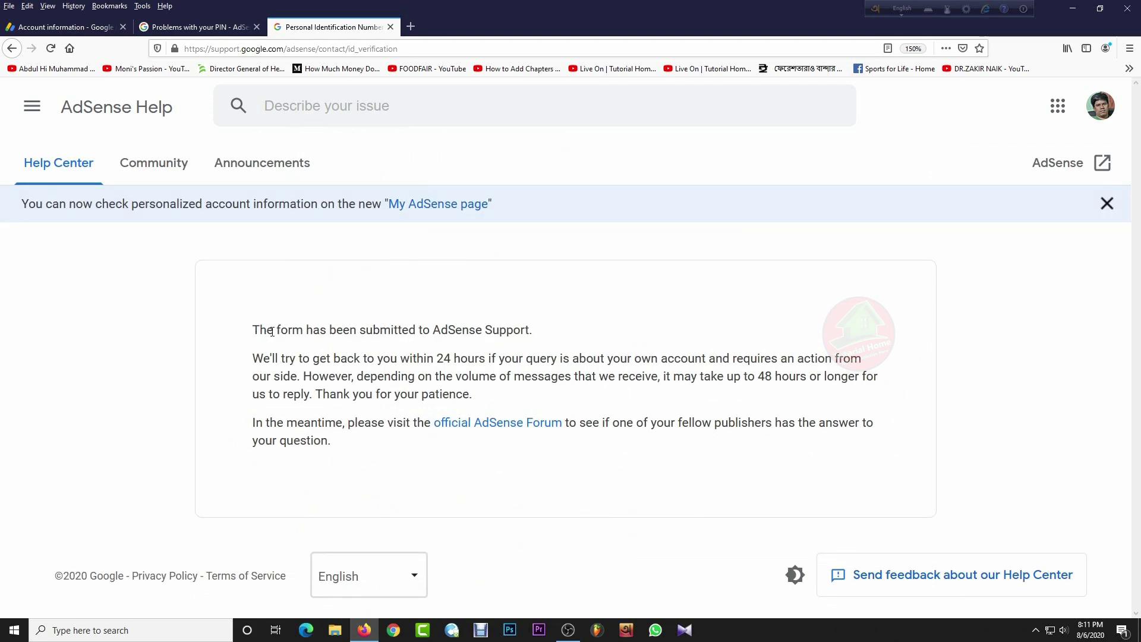
left_click_drag(257, 328, 555, 328)
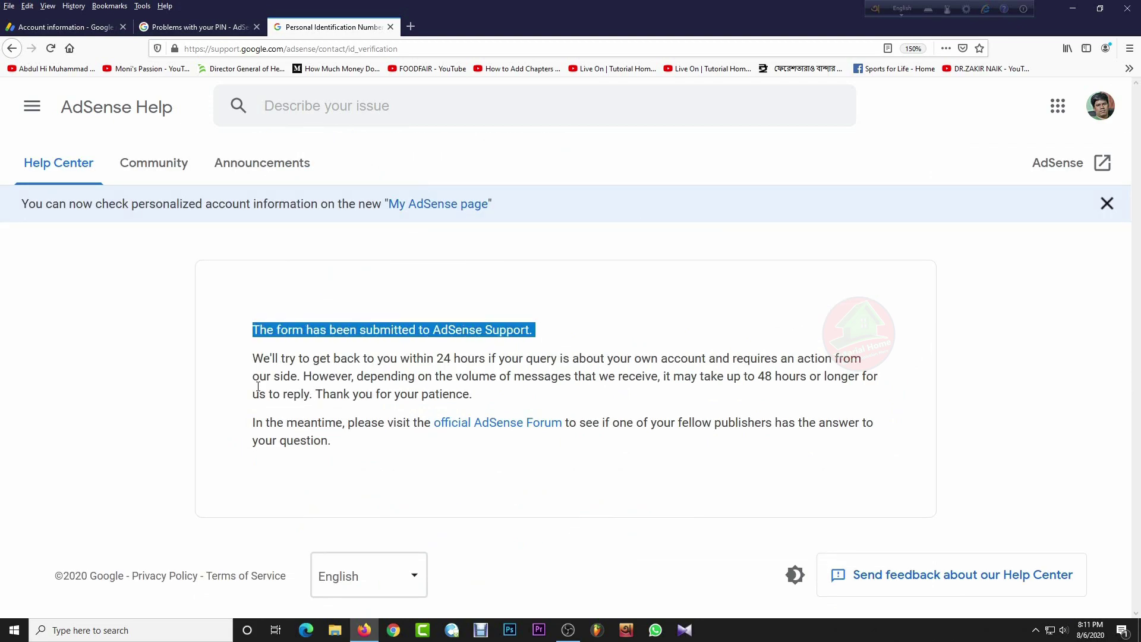
left_click_drag(254, 358, 498, 357)
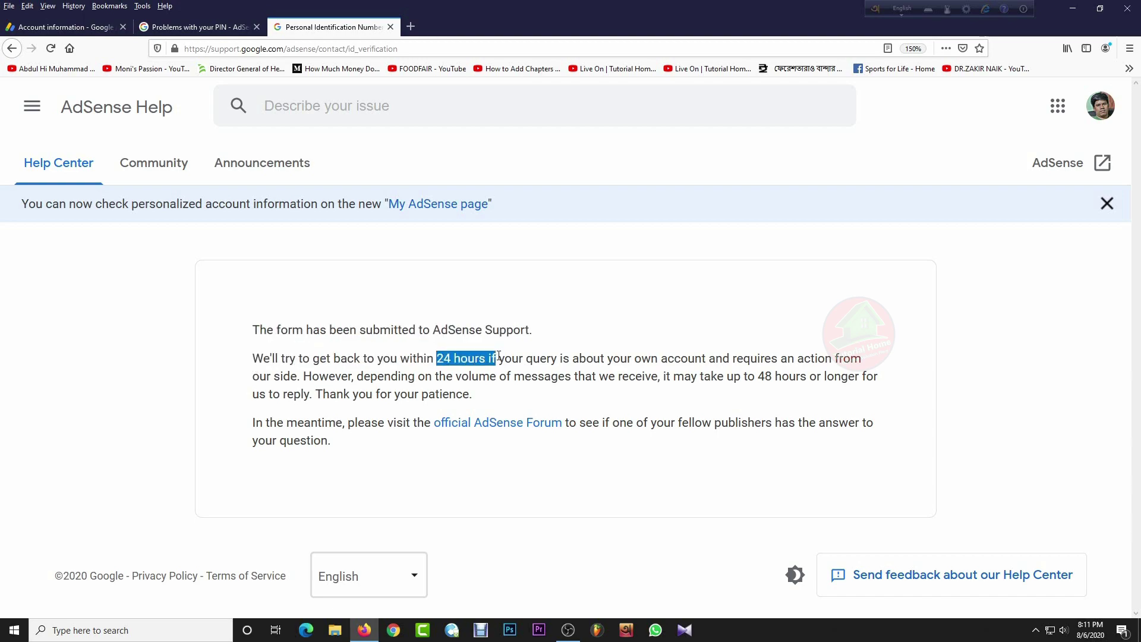
Step: Open gmail.com in a new browser tab and open the adsense-support reply in the inbox
left_click(560, 362)
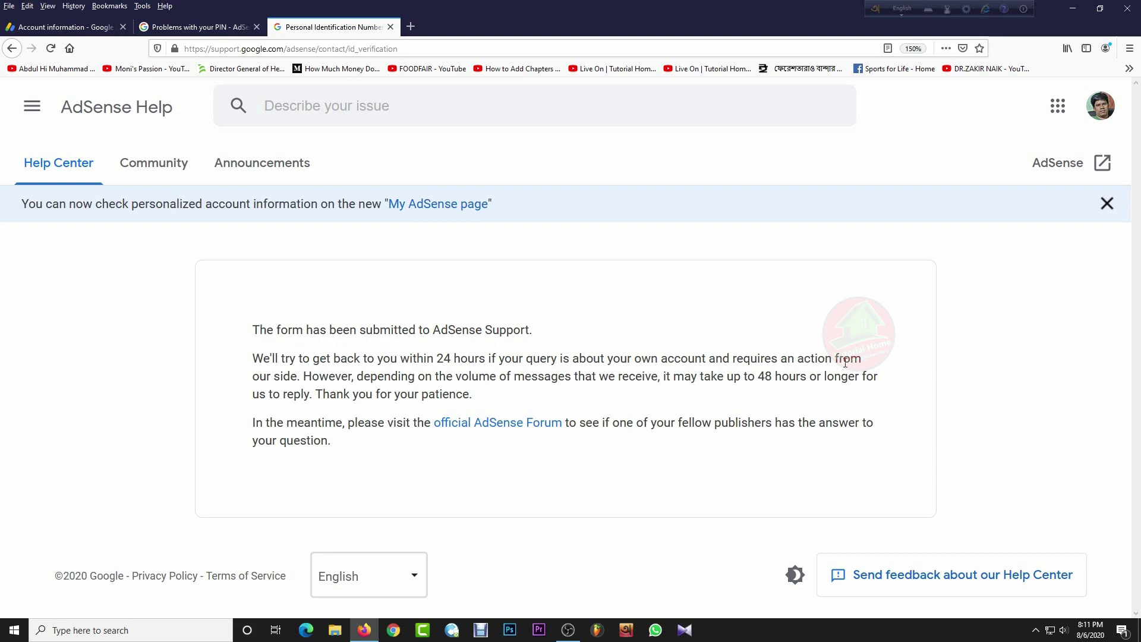
key("ctrl+t")
type("gmail")
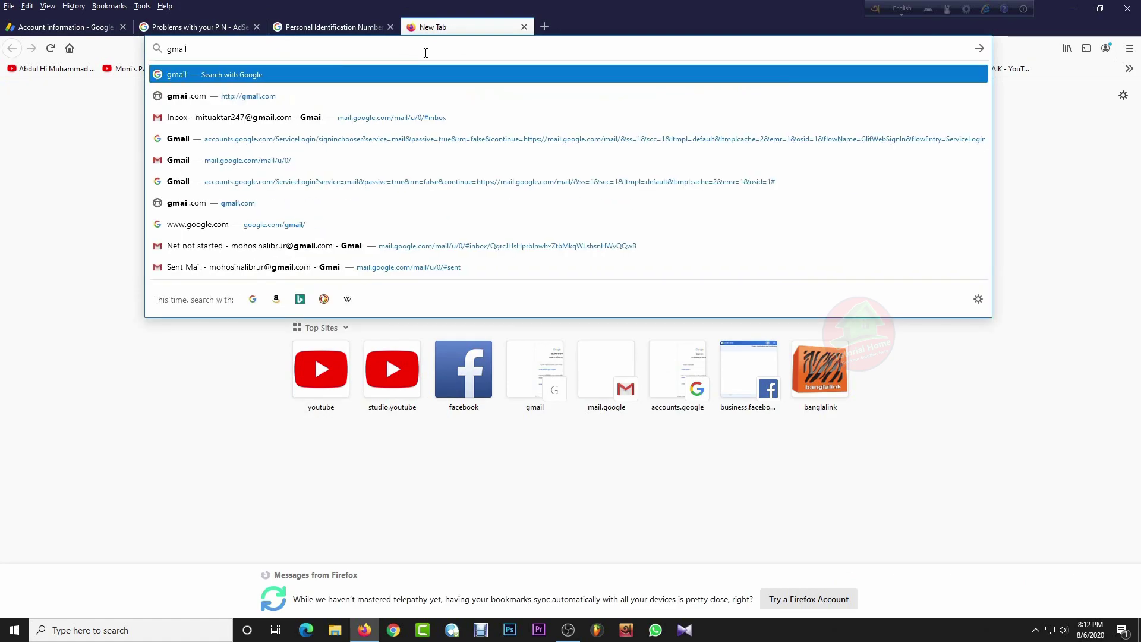
type(".com")
key("Return")
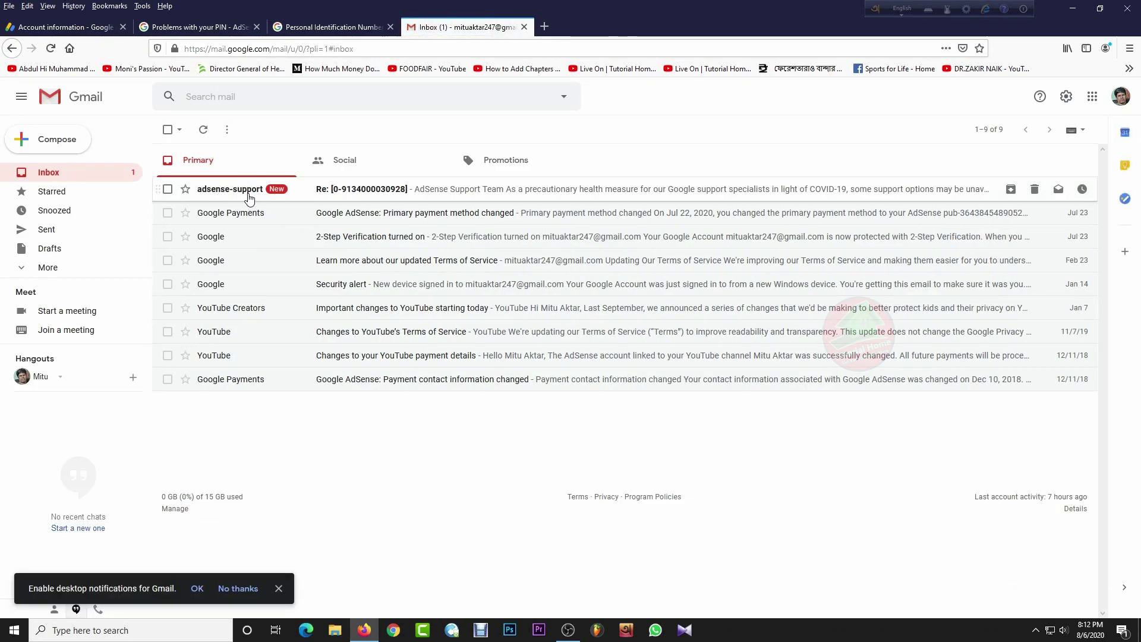
left_click(469, 189)
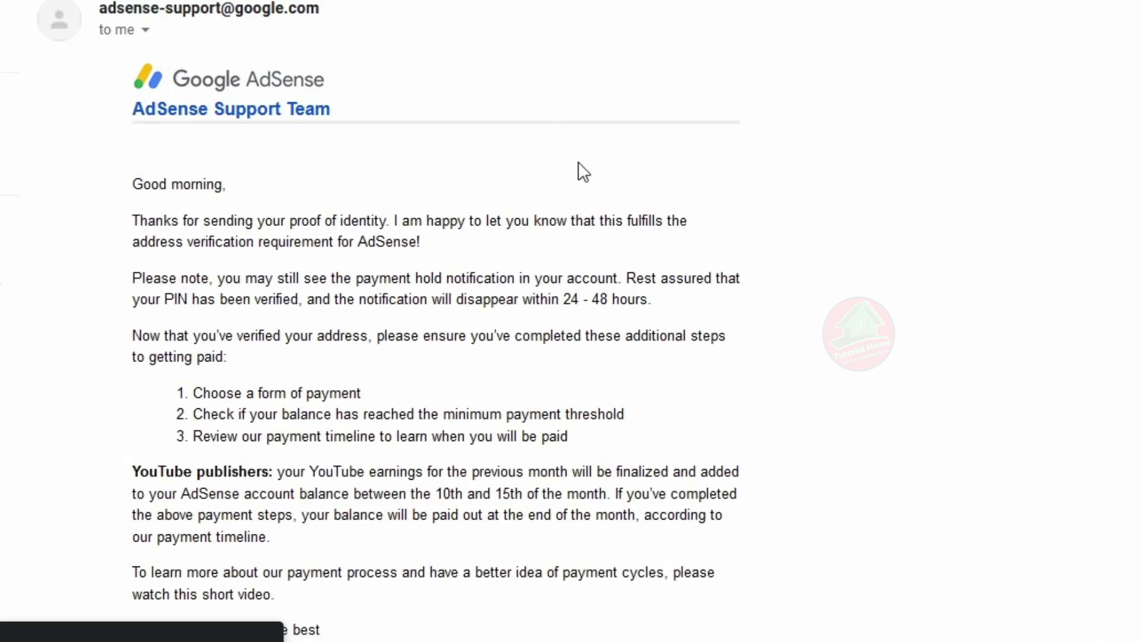
Step: Read the AdSense Support reply on address verification, the additional payment steps and the YouTube earnings dates, down to the sender's signature
scroll(618, 162, "down", 2)
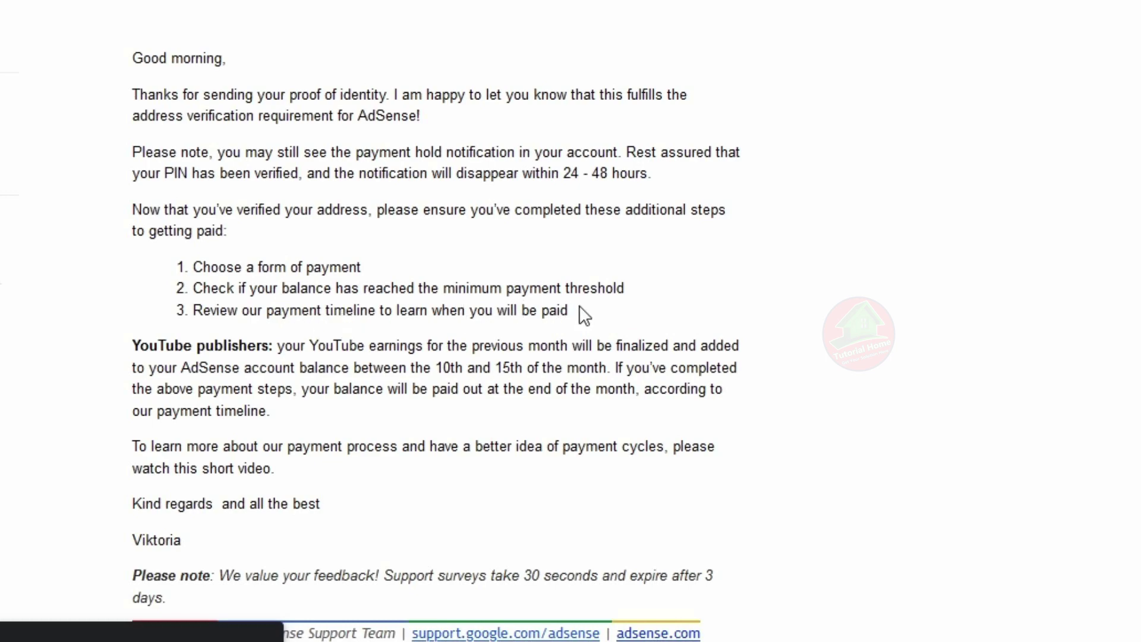
scroll(555, 292, "down", 2)
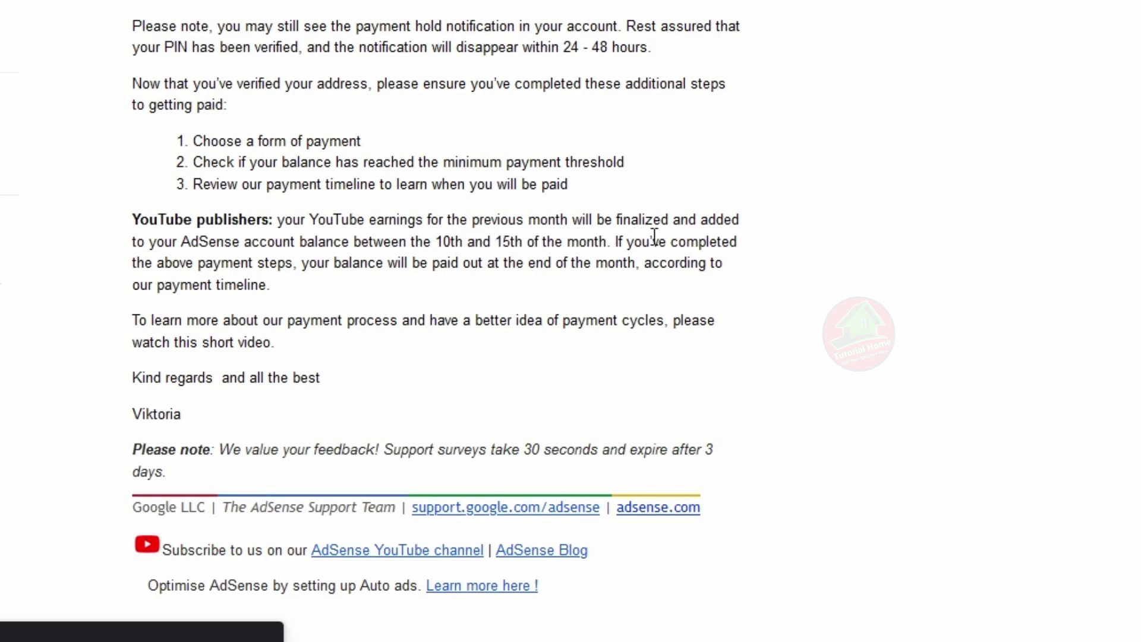
left_click_drag(438, 241, 607, 242)
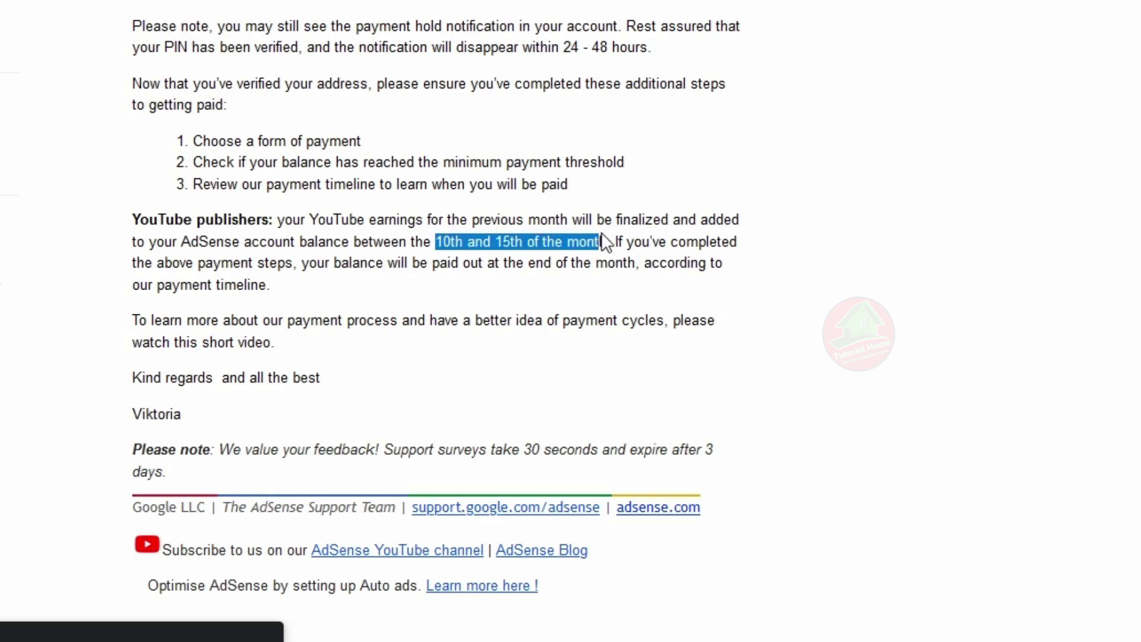
left_click(670, 235)
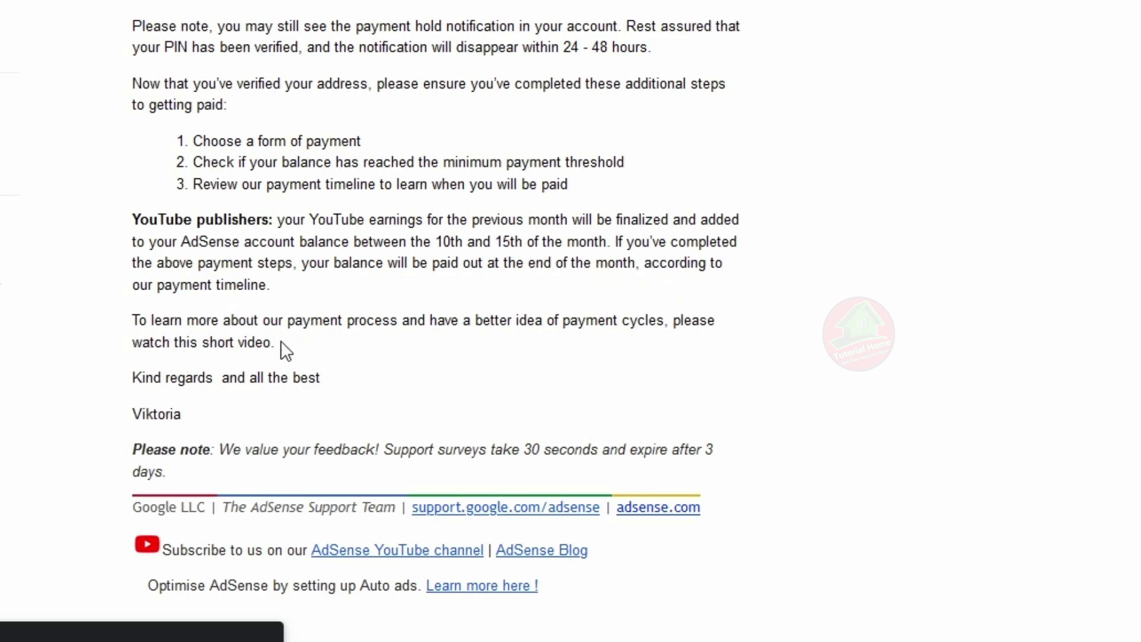
left_click_drag(131, 418, 201, 402)
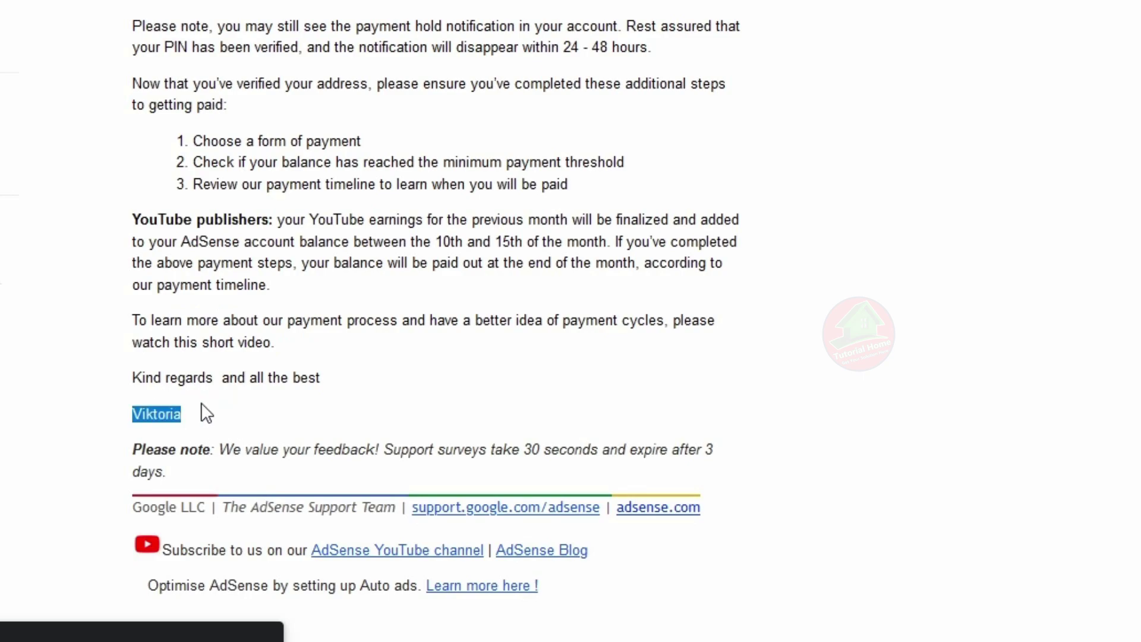
left_click(258, 394)
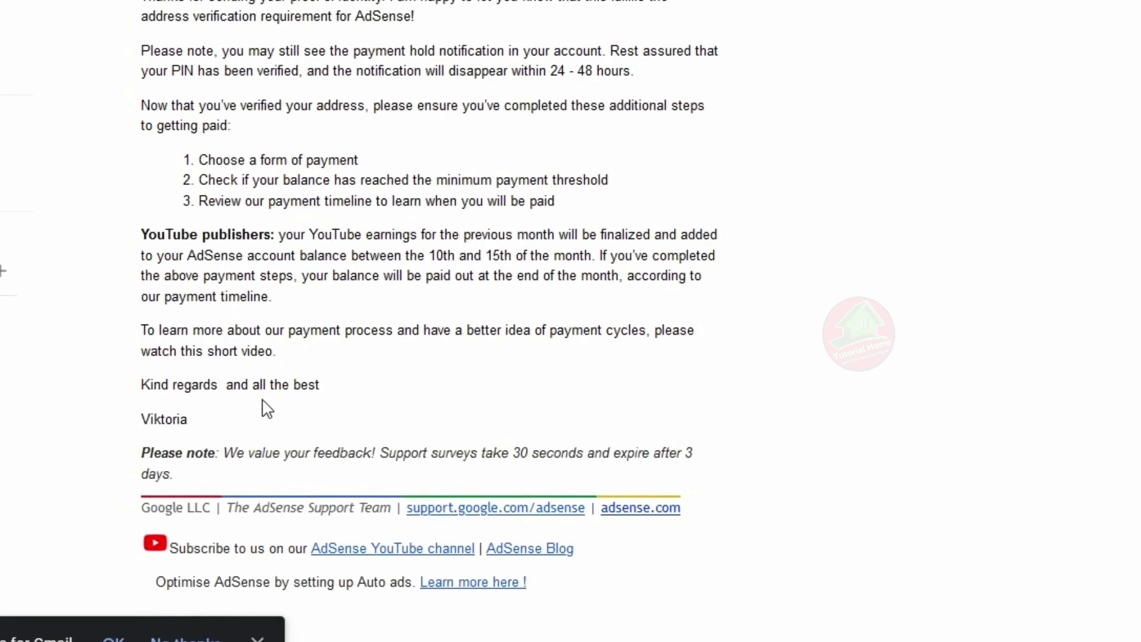